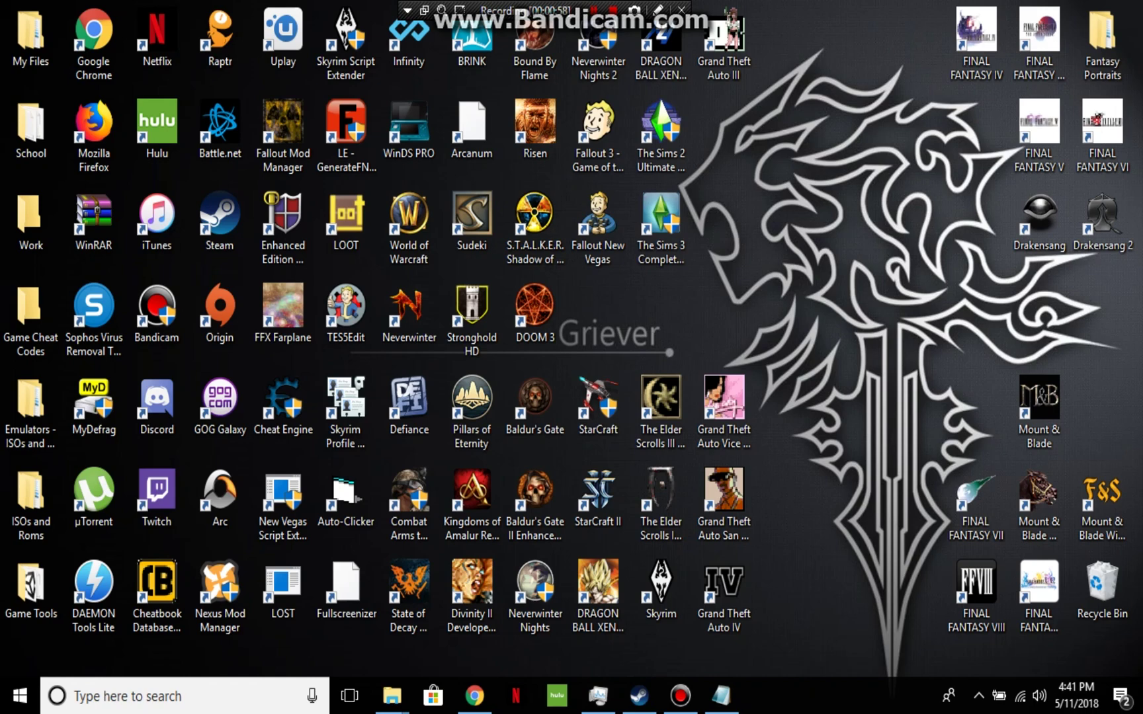
# Step: Launch Arcanum from the desktop to test it, switching away from the game and minimizing the Bandicam window
pyautogui.click(472, 129)
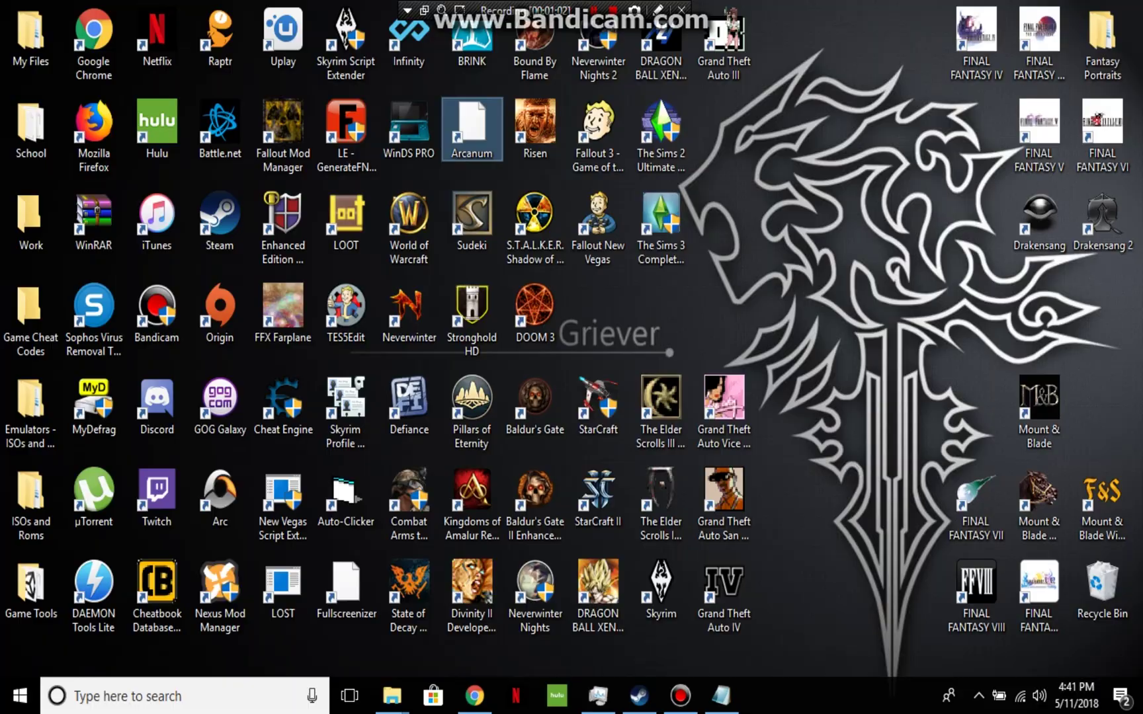
pyautogui.doubleClick(472, 129)
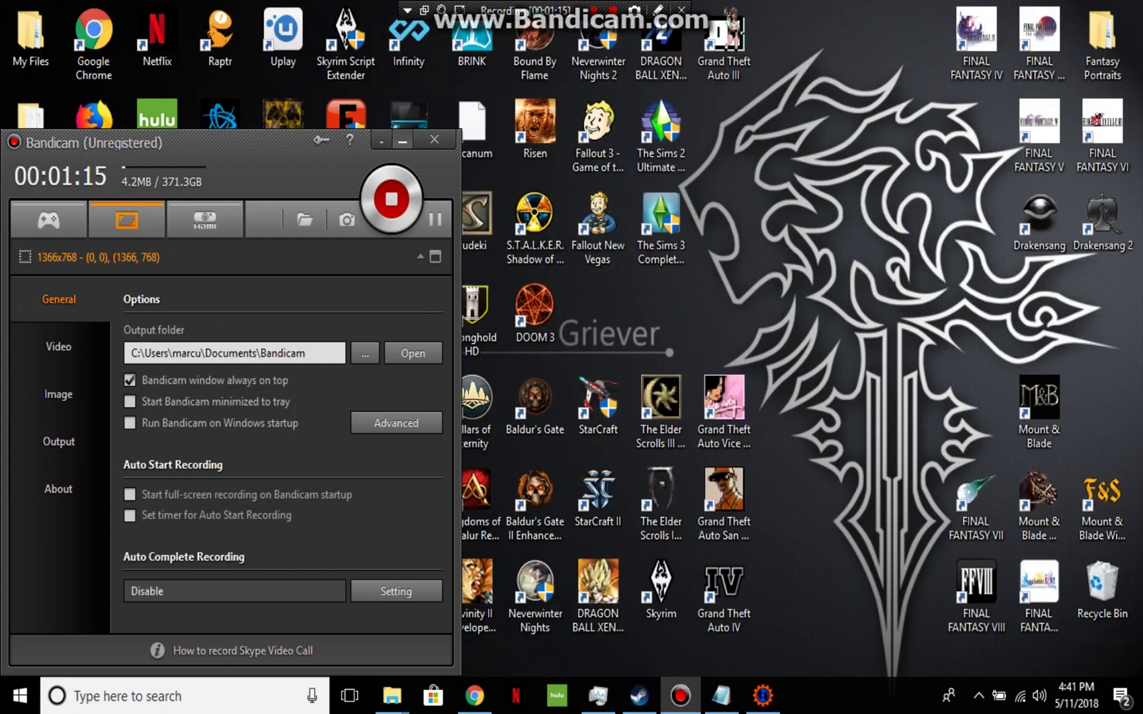
pyautogui.click(402, 140)
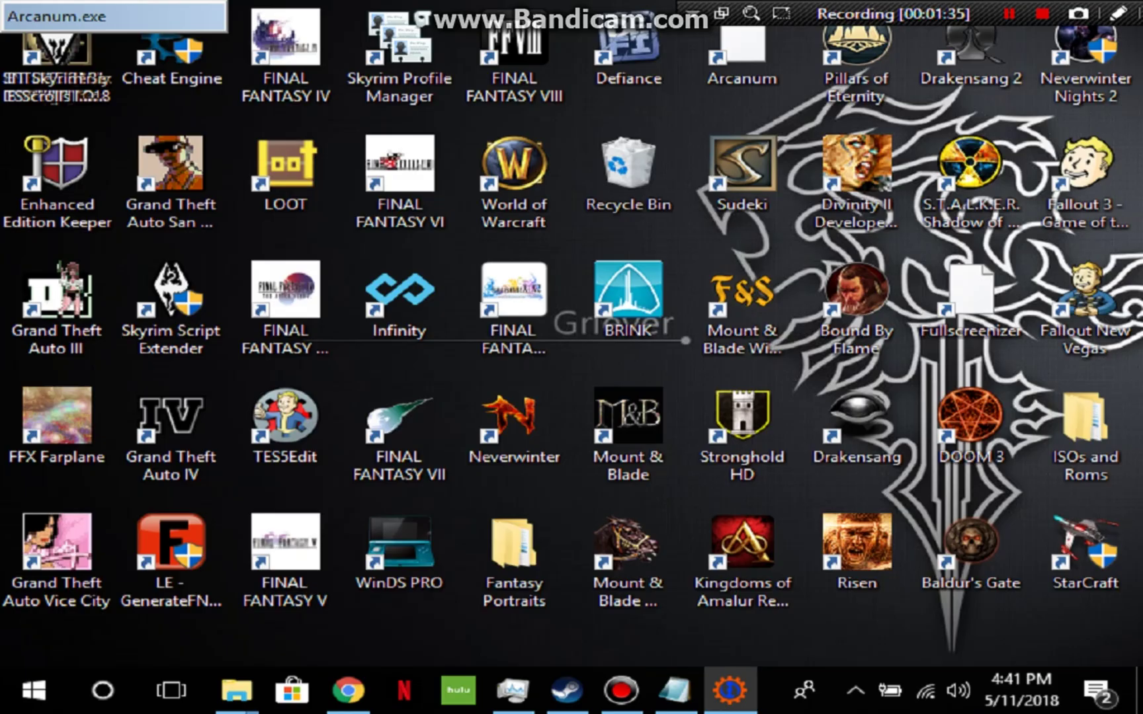
pyautogui.hotkey('alt', 'Tab')
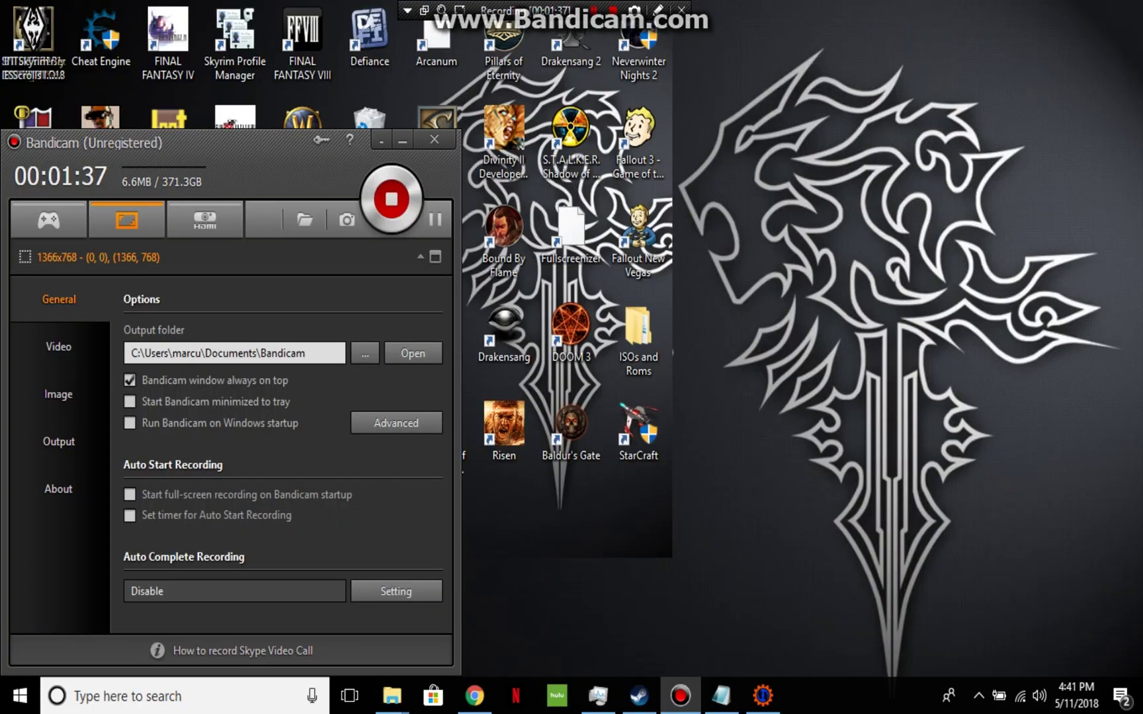
pyautogui.click(402, 140)
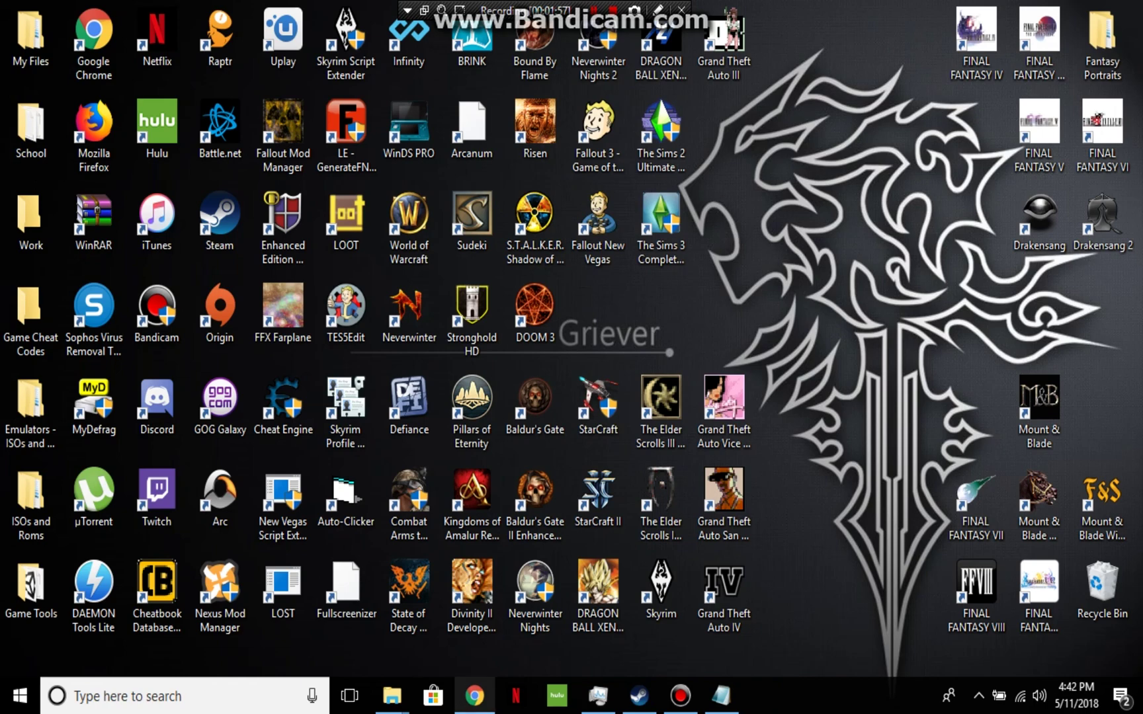
# Step: Delete ddraw.dll from the Arcanum game folder under steamapps\common
pyautogui.moveTo(392, 695)
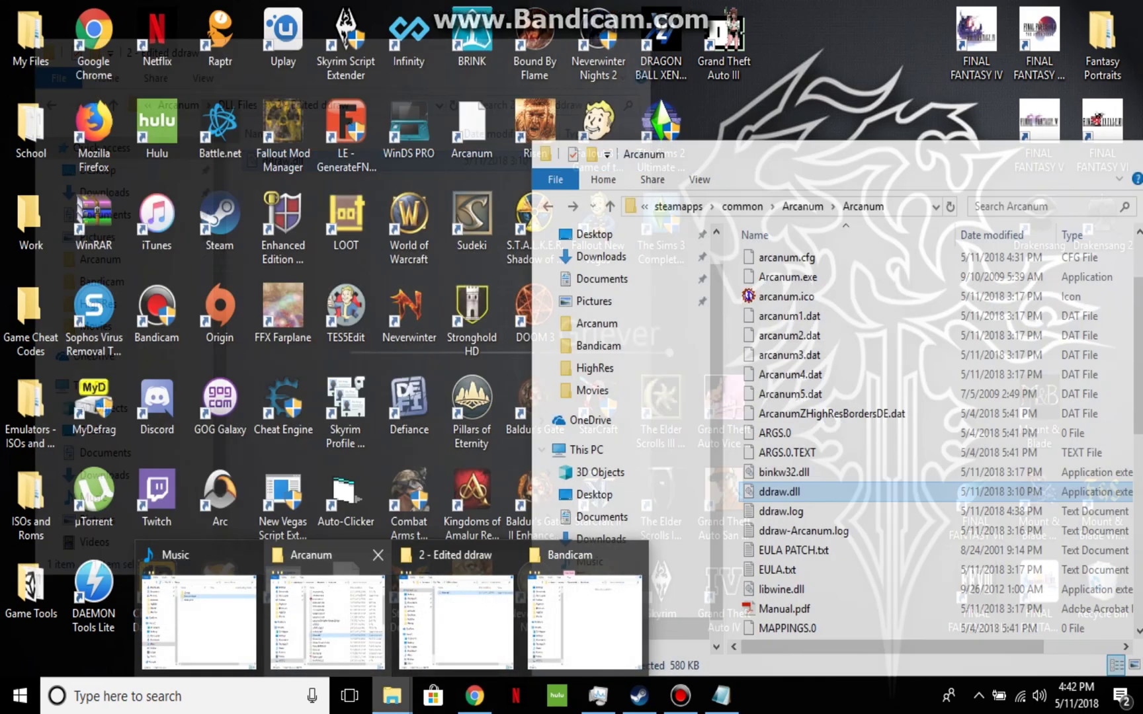
pyautogui.click(328, 615)
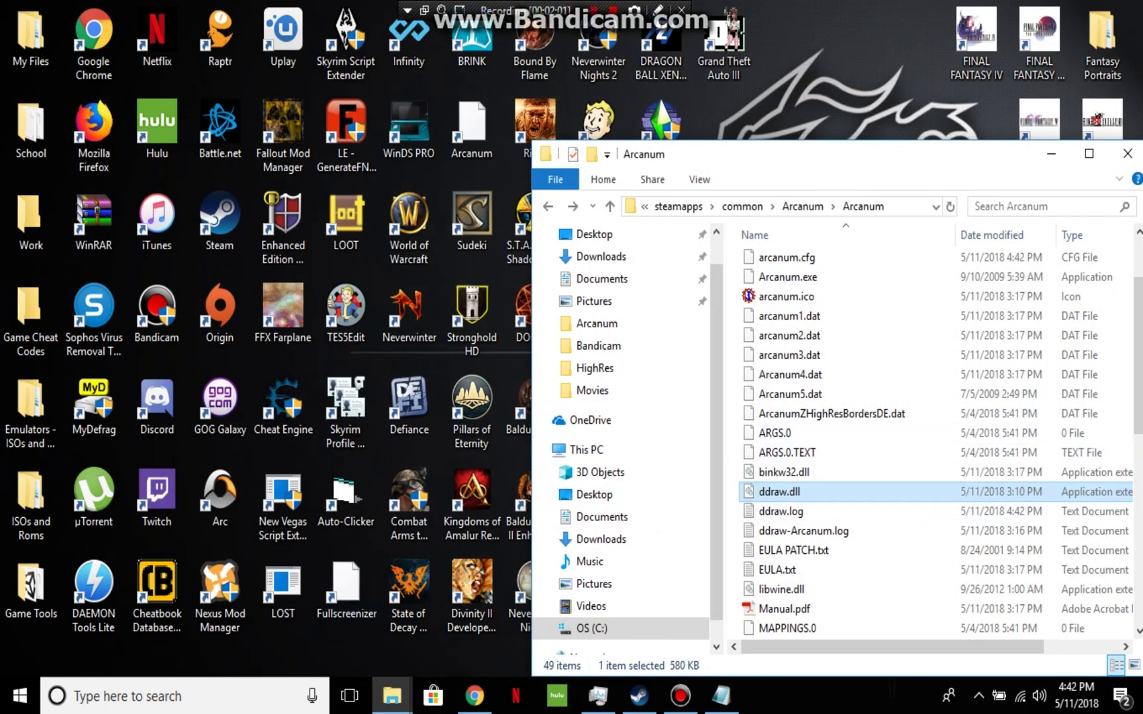
pyautogui.rightClick(792, 493)
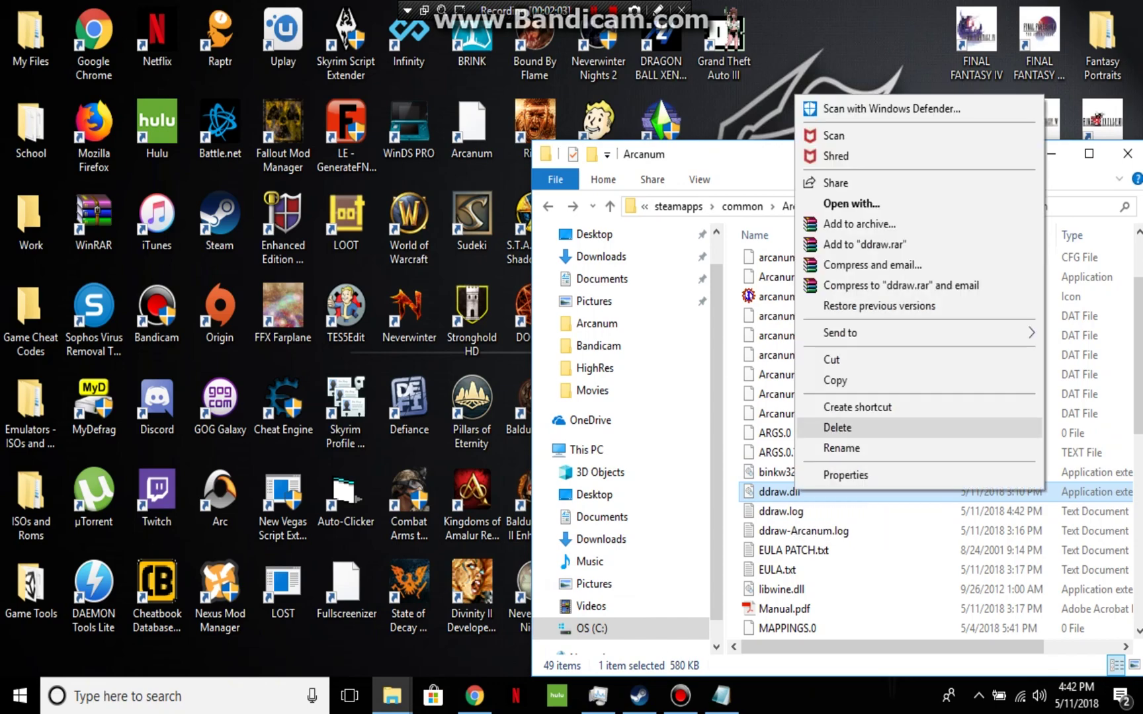
pyautogui.click(838, 428)
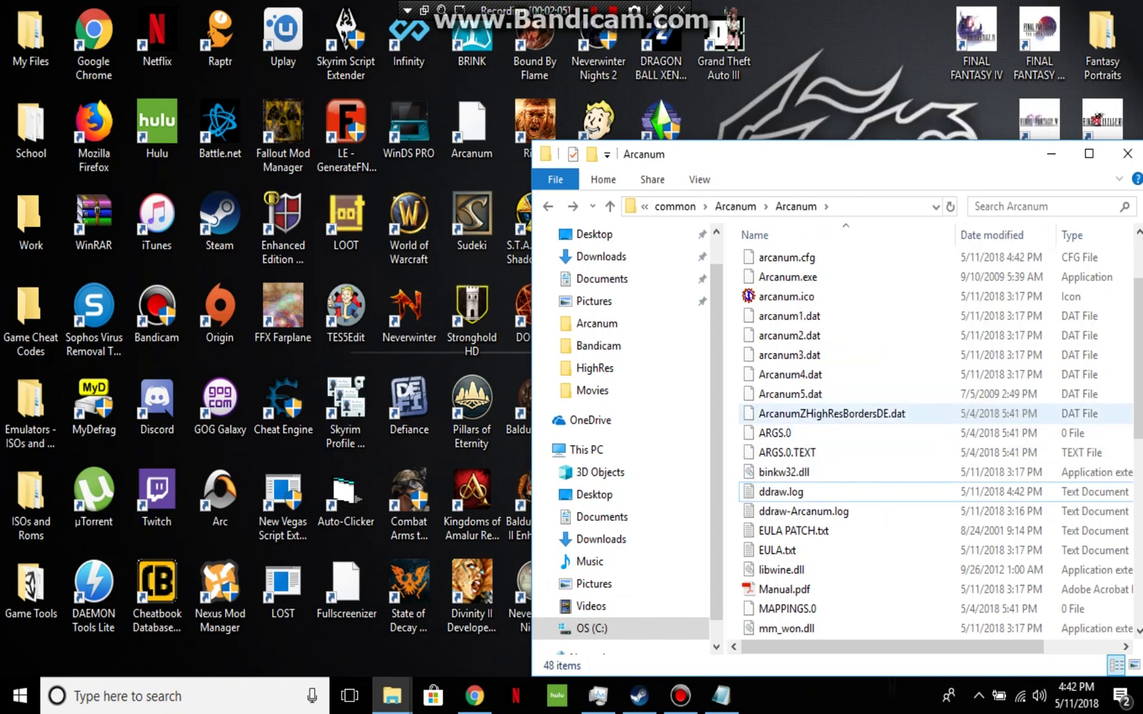
# Step: Copy ddraw.dll from the "1 - Original ddraw" folder into the Arcanum game folder and minimize both folder windows
pyautogui.moveTo(393, 696)
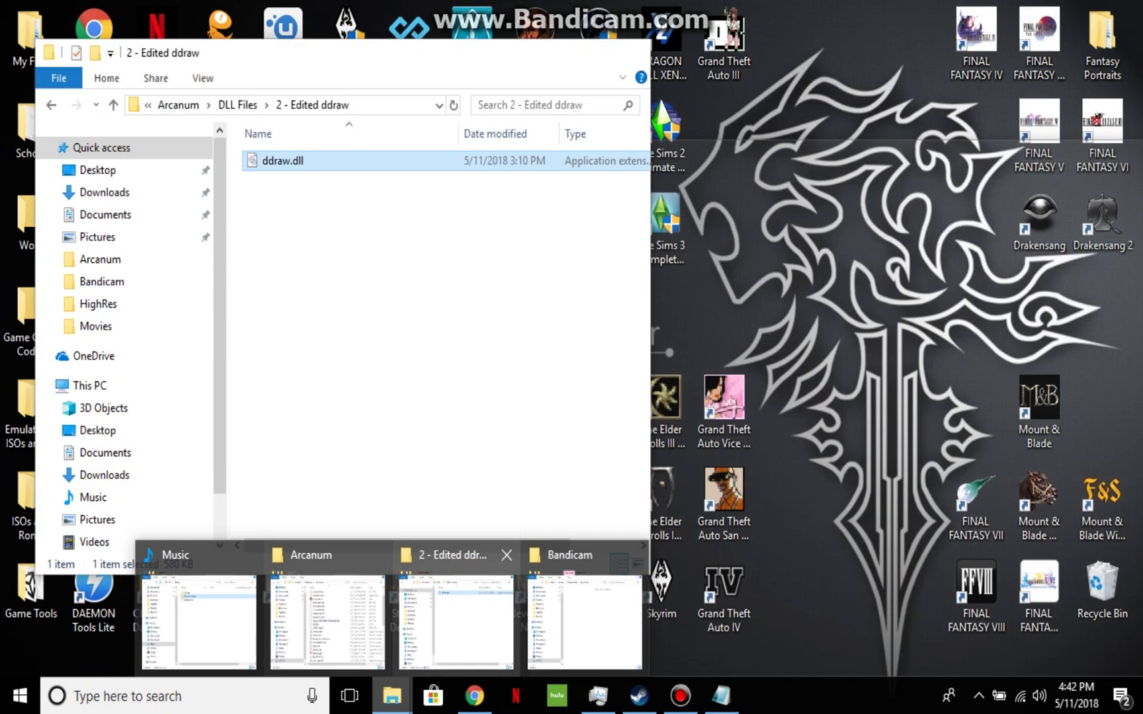
pyautogui.click(456, 615)
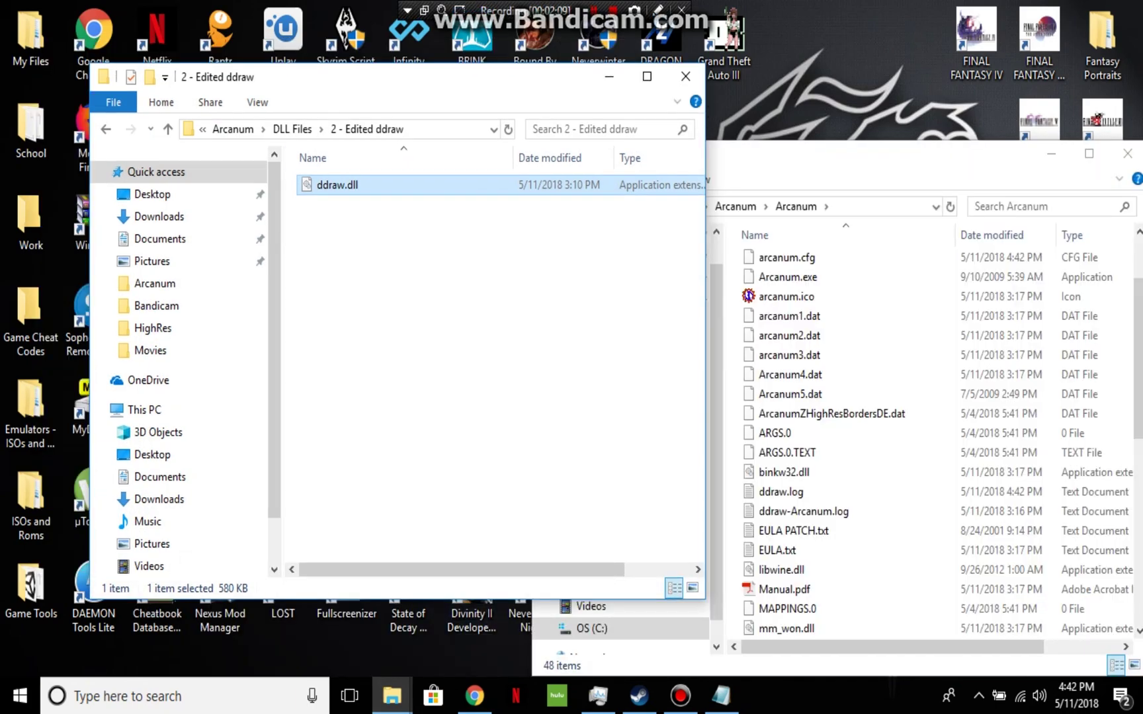
pyautogui.click(299, 129)
pyautogui.doubleClick(350, 185)
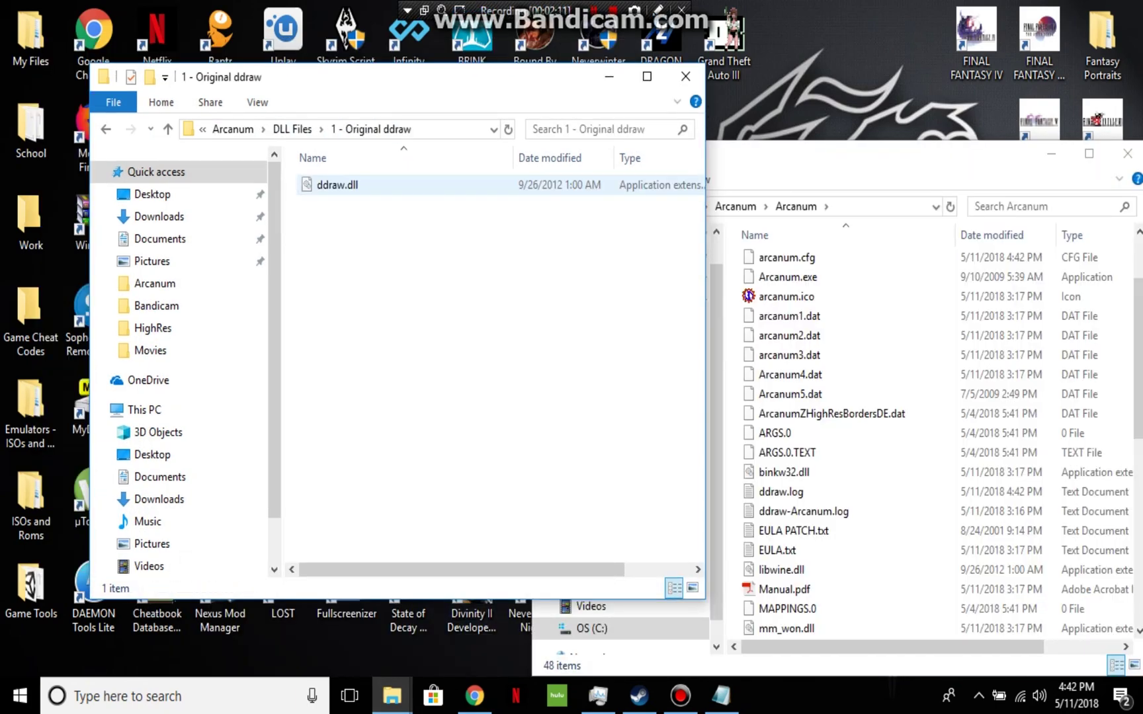
pyautogui.rightClick(350, 180)
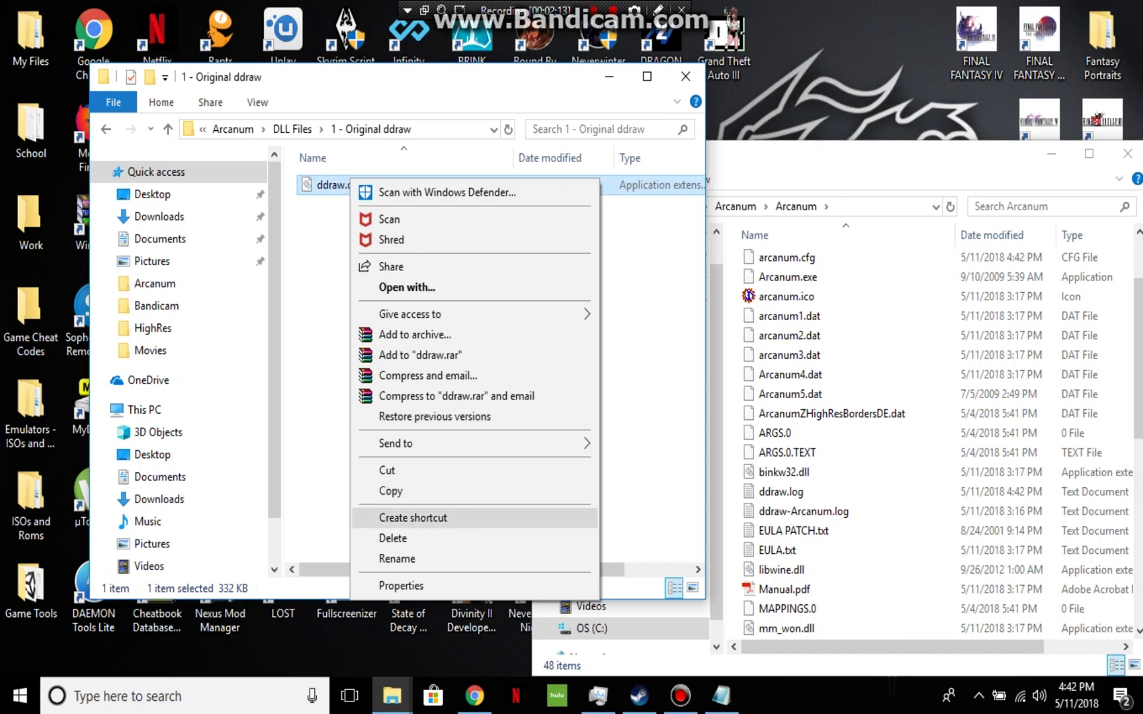
pyautogui.click(390, 490)
pyautogui.rightClick(736, 523)
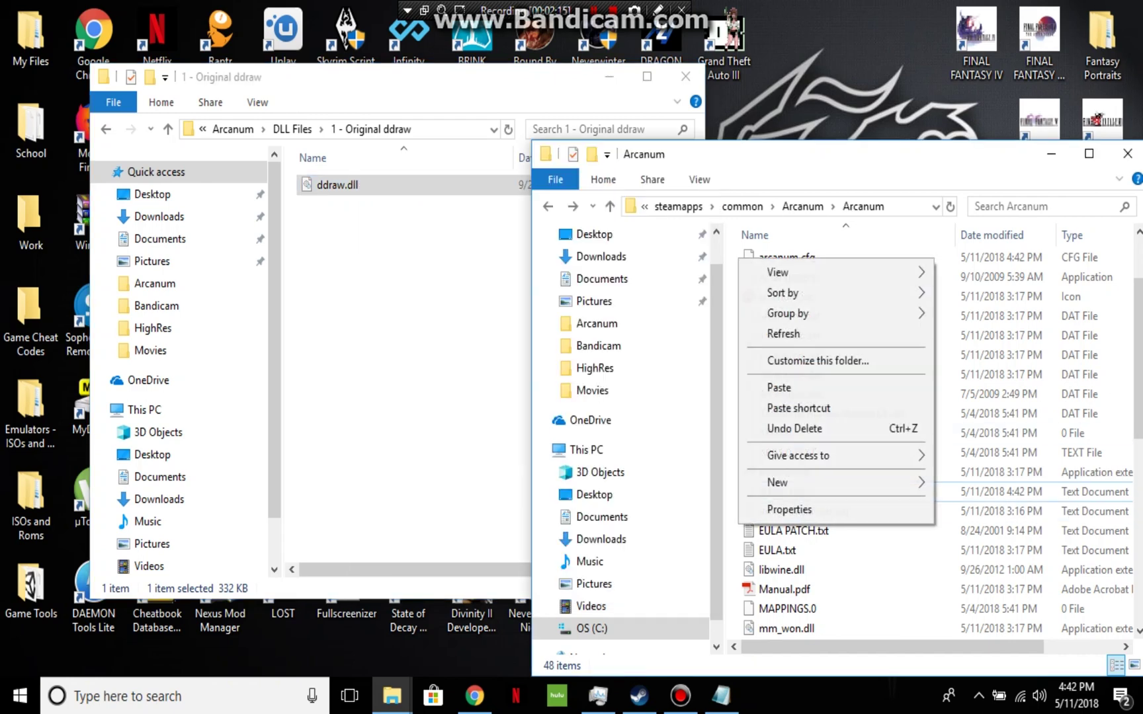
pyautogui.click(780, 387)
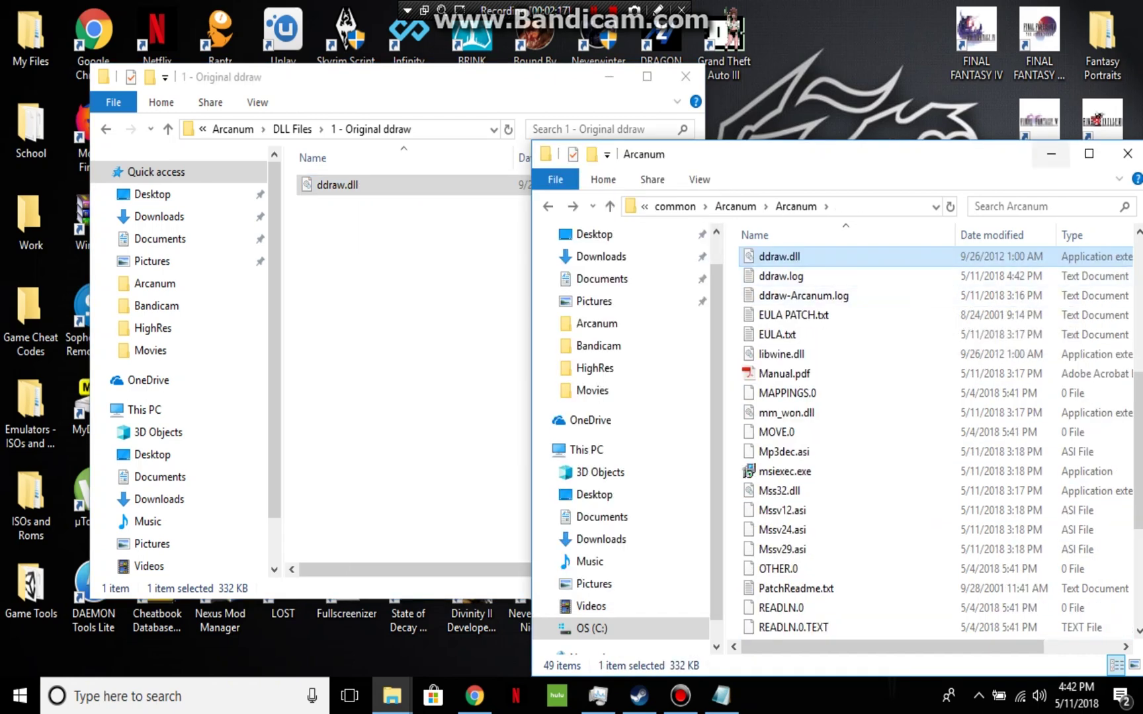
pyautogui.click(1051, 153)
pyautogui.click(609, 77)
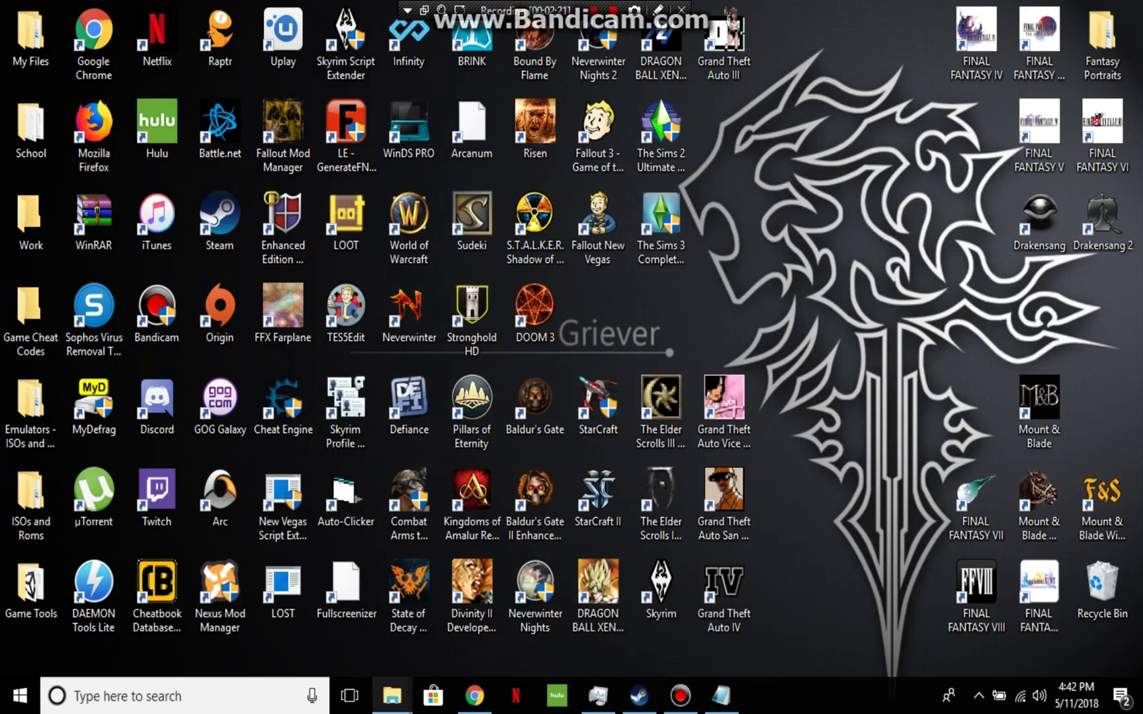
# Step: Rename ddraw.dll in the Arcanum game folder to ddraw.dll.old
pyautogui.moveTo(392, 696)
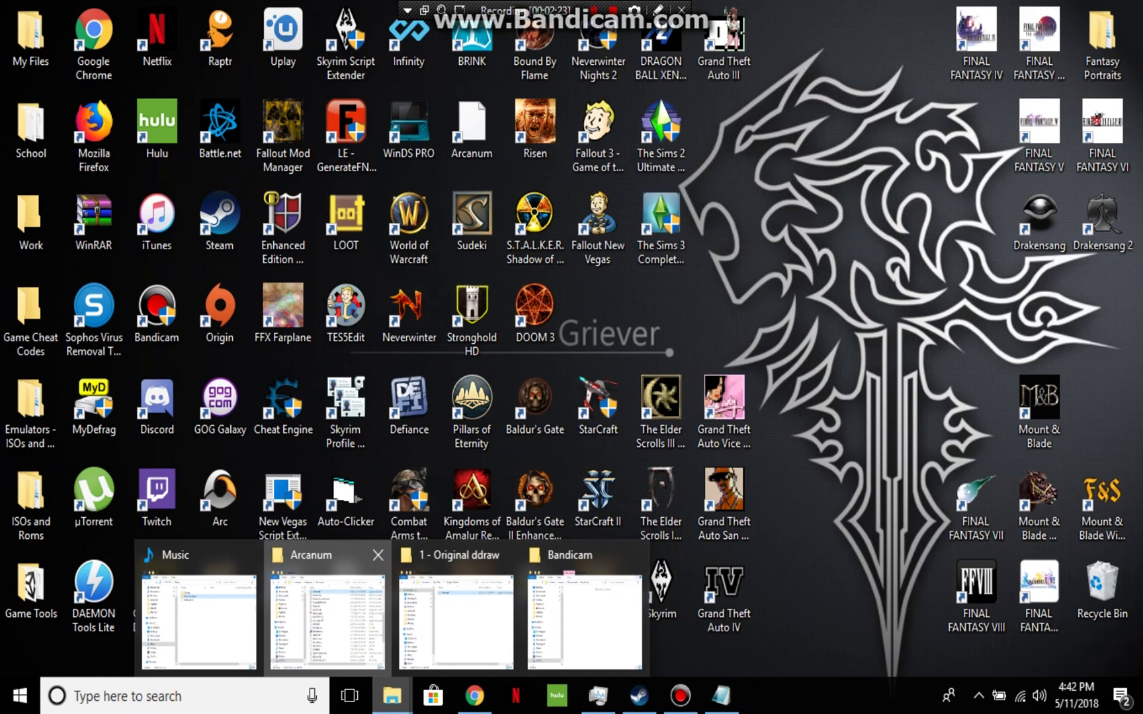
pyautogui.click(328, 618)
pyautogui.rightClick(778, 258)
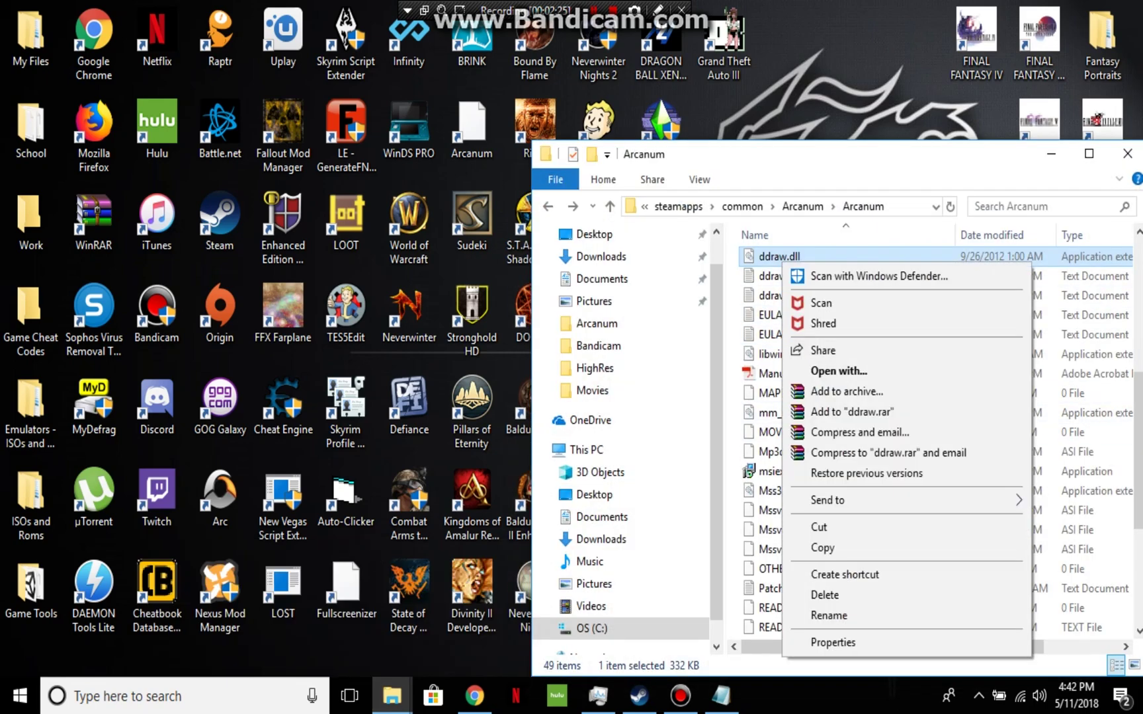
pyautogui.click(814, 614)
pyautogui.press('Right')
pyautogui.press('Right')
pyautogui.press('Right')
pyautogui.press('Right')
pyautogui.press('Right')
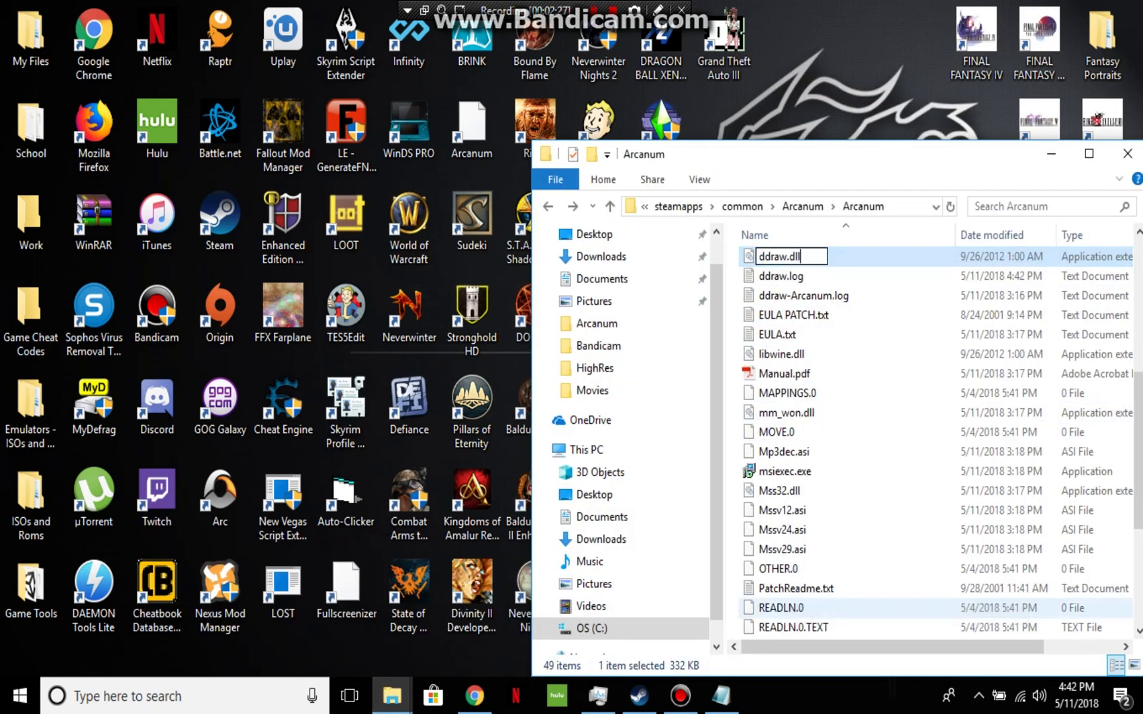
pyautogui.write('.old')
pyautogui.press('Return')
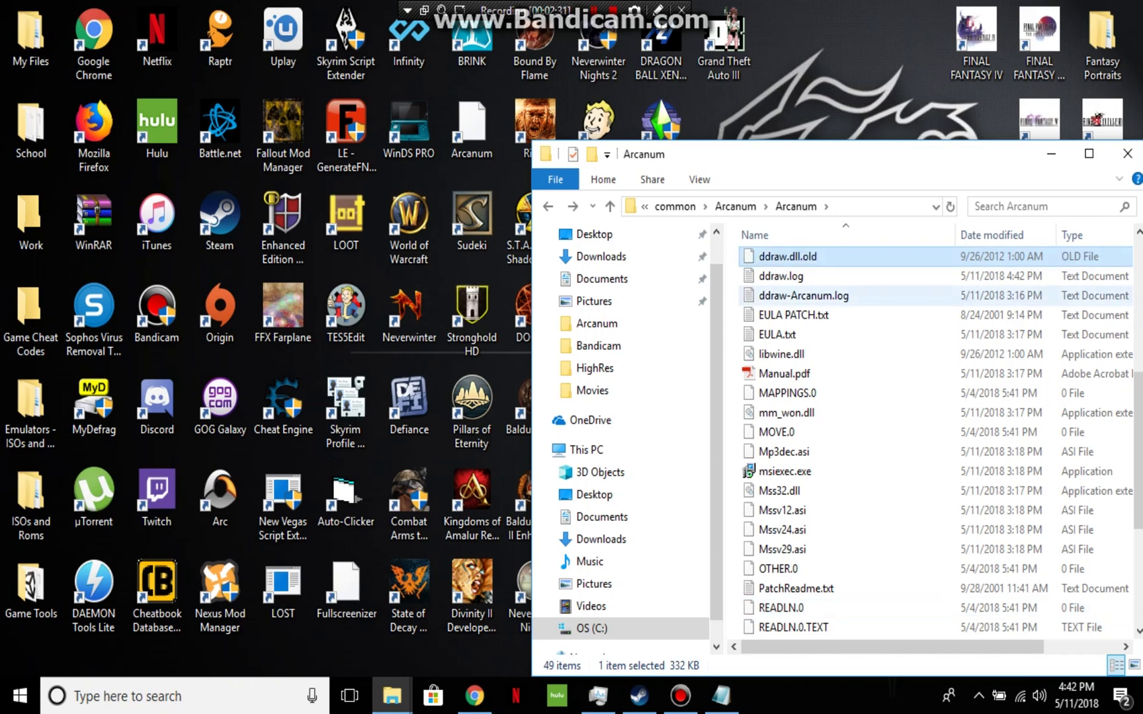
# Step: Run Arcanum from the desktop again and open single-player character creation, testing switching between the game and the desktop
pyautogui.hotkey('alt', 'F4')
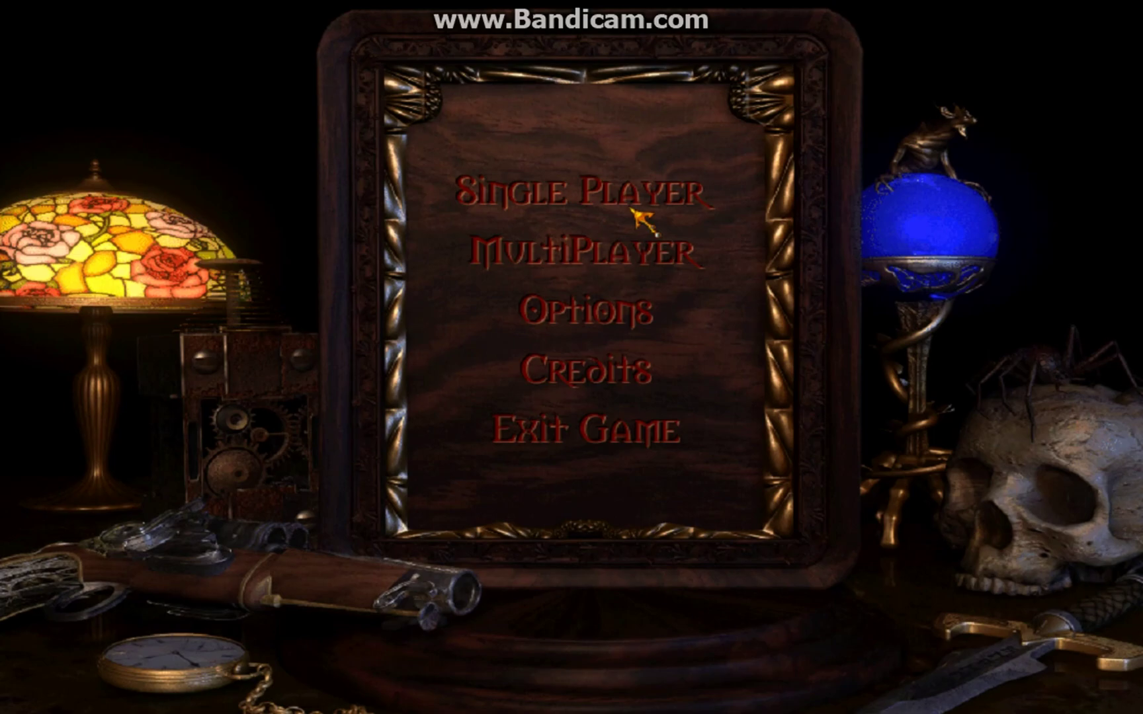
pyautogui.hotkey('alt', 'Tab')
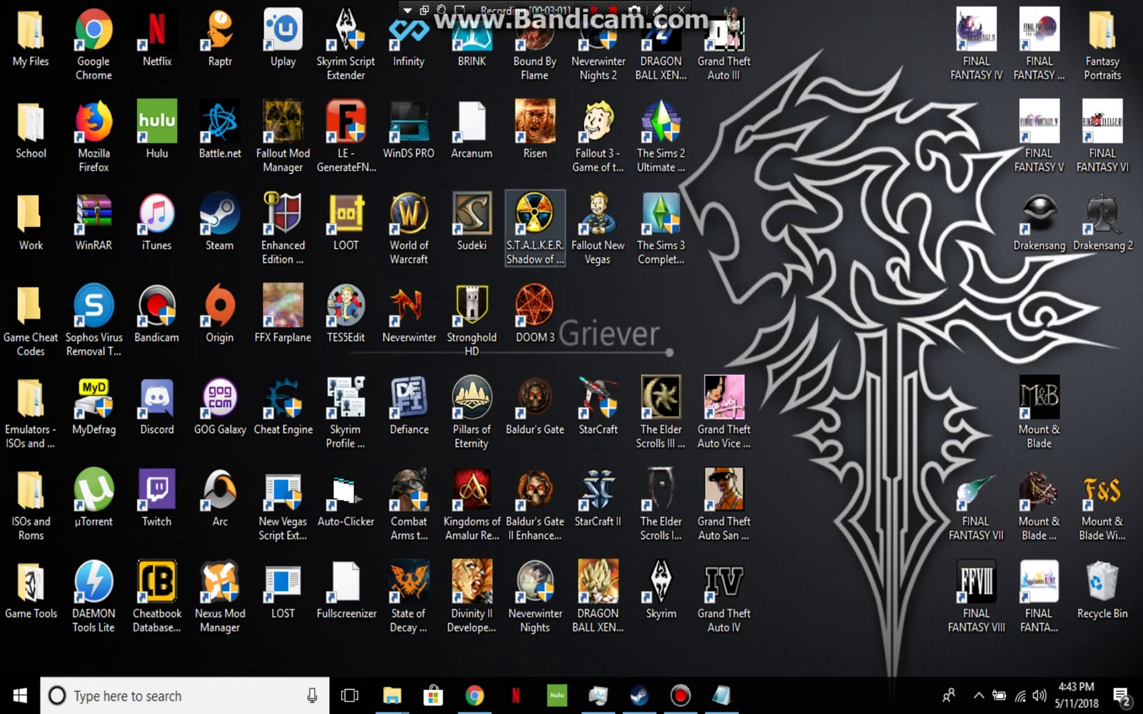
pyautogui.click(471, 129)
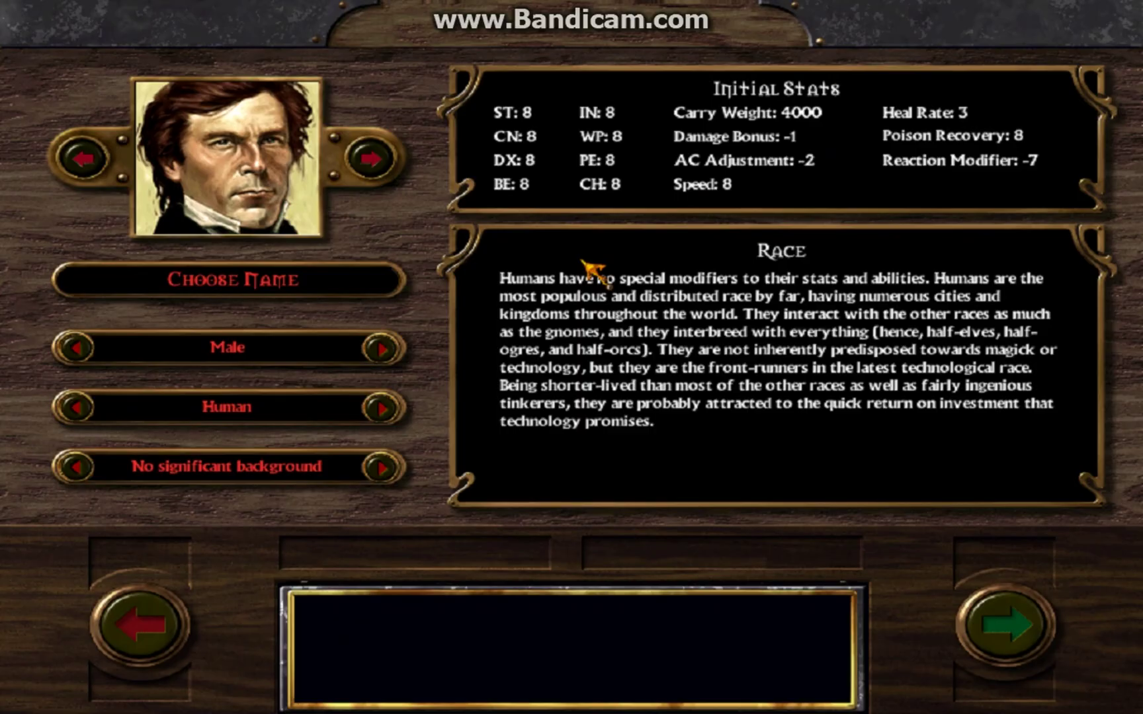
pyautogui.hotkey('alt', 'Tab')
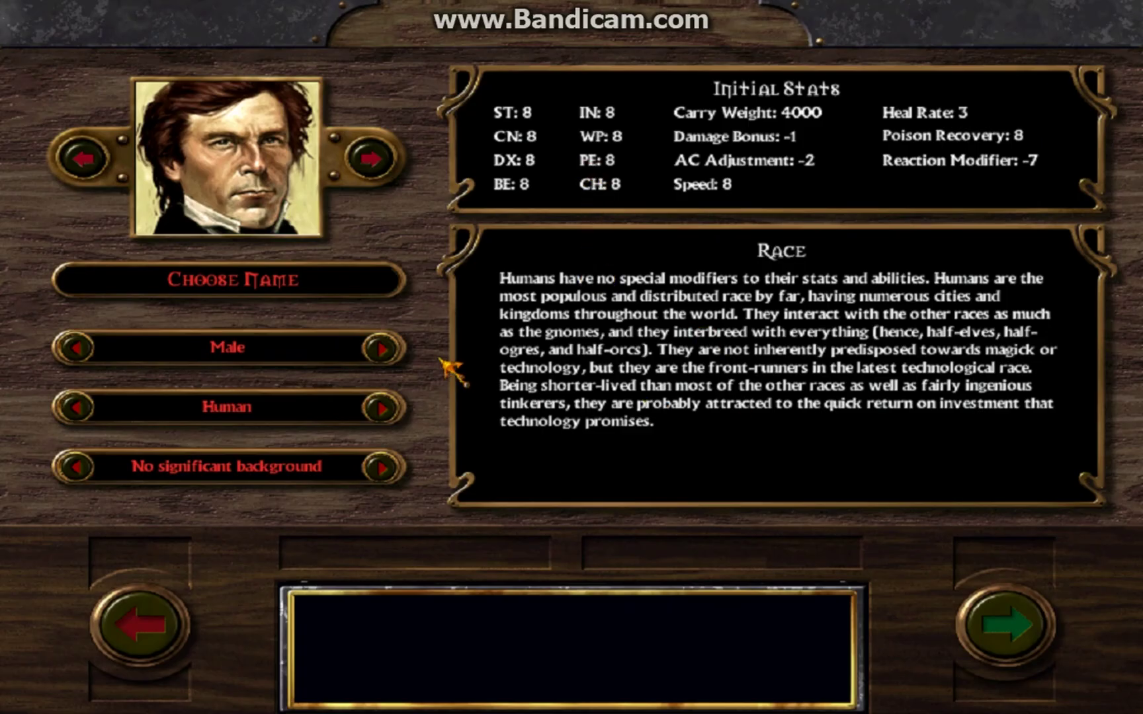
# Step: Create a male Dwarf character named "sfd" and start the game with the default stats
pyautogui.click(384, 408)
pyautogui.click(1004, 615)
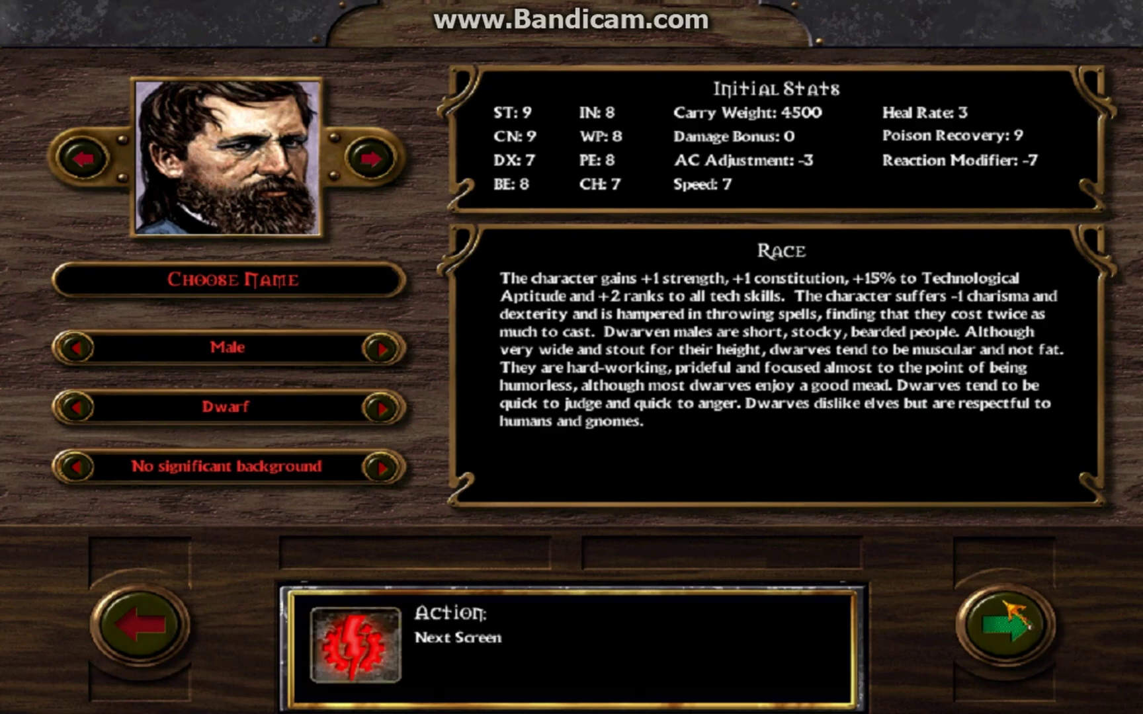
pyautogui.click(307, 275)
pyautogui.write('sfd')
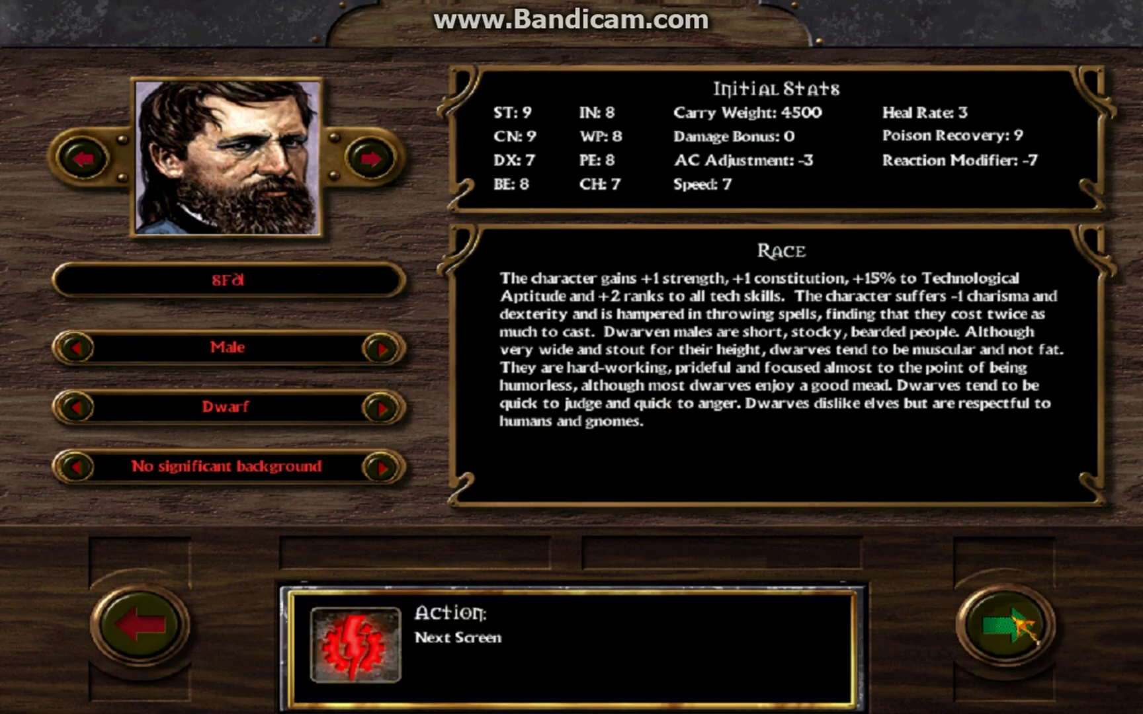
pyautogui.click(1015, 619)
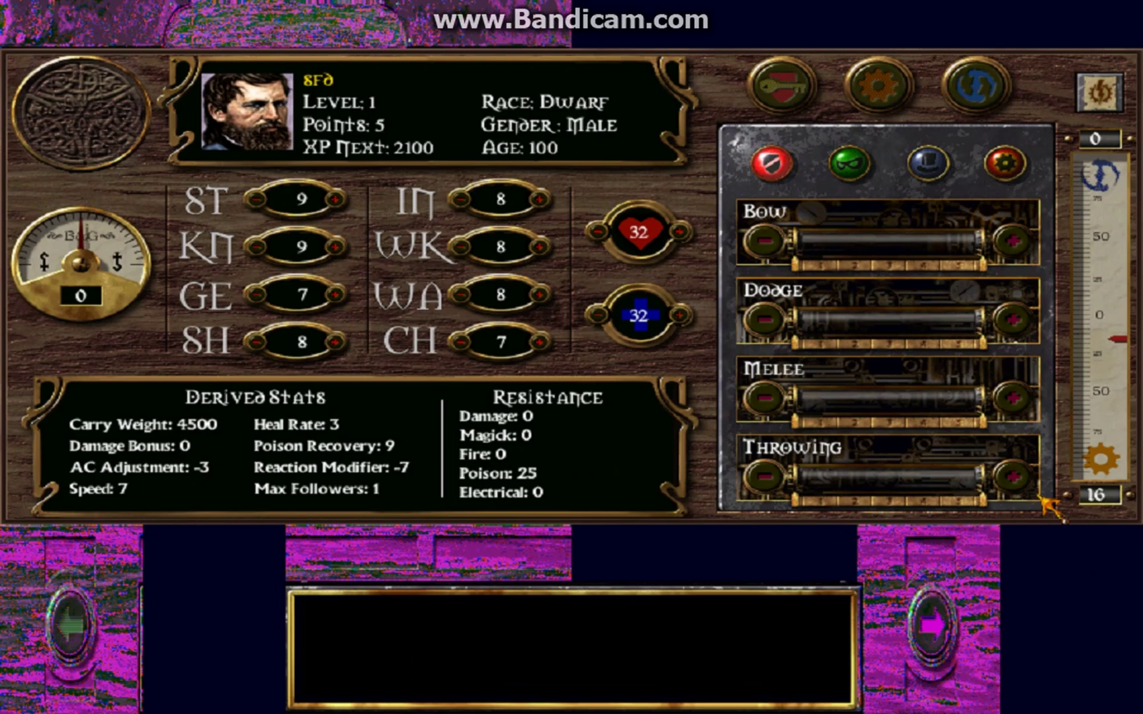
pyautogui.click(1030, 628)
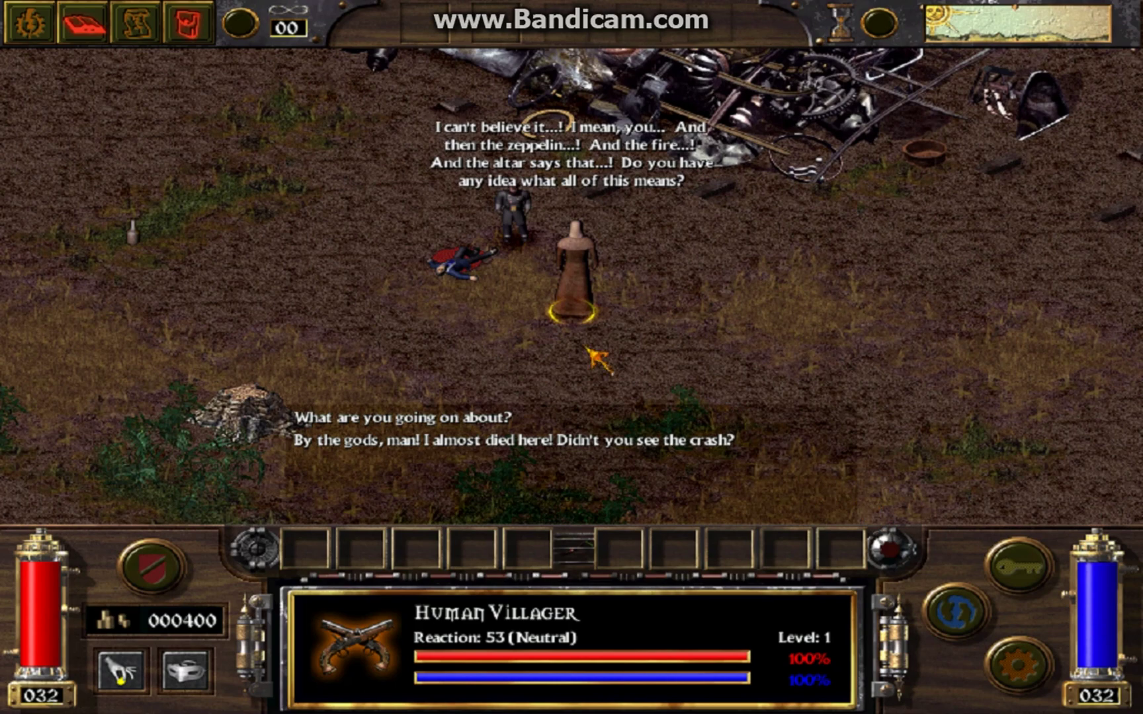
# Step: Go through the opening conversation with the robed villager at the crash site by choosing dialogue replies
pyautogui.click(536, 424)
pyautogui.click(533, 420)
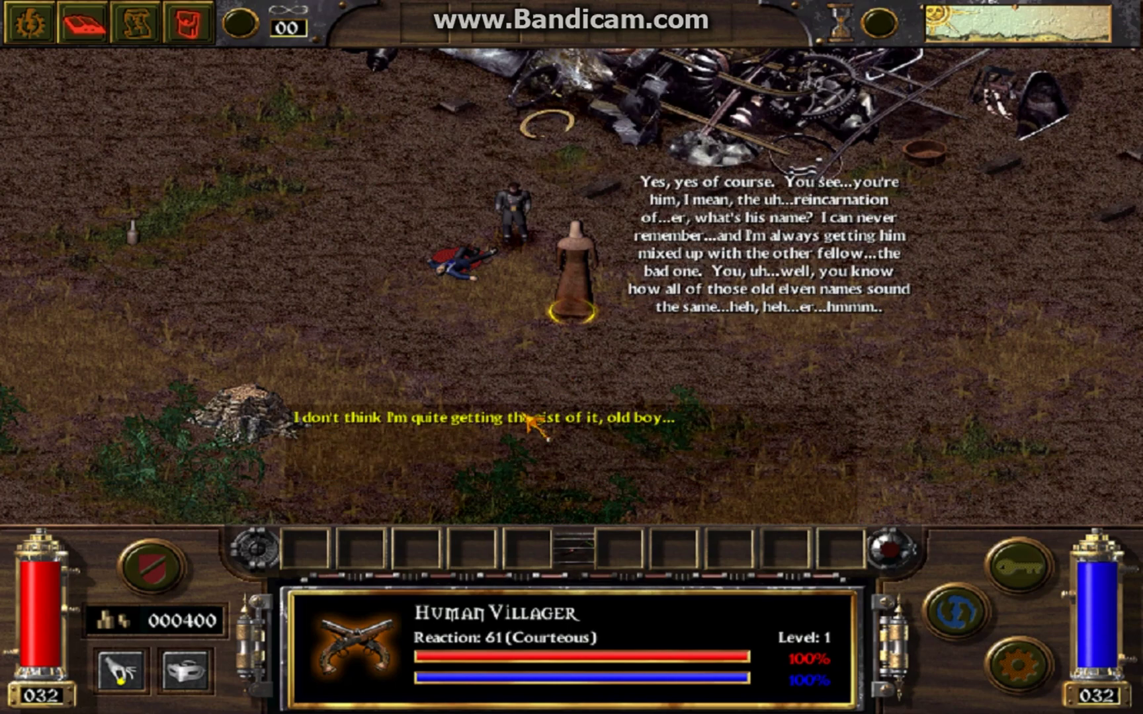
pyautogui.click(528, 418)
pyautogui.click(529, 421)
pyautogui.click(529, 421)
pyautogui.click(526, 418)
# Step: Walk the character around the open ground near the crash site to test the gameplay display
pyautogui.click(355, 206)
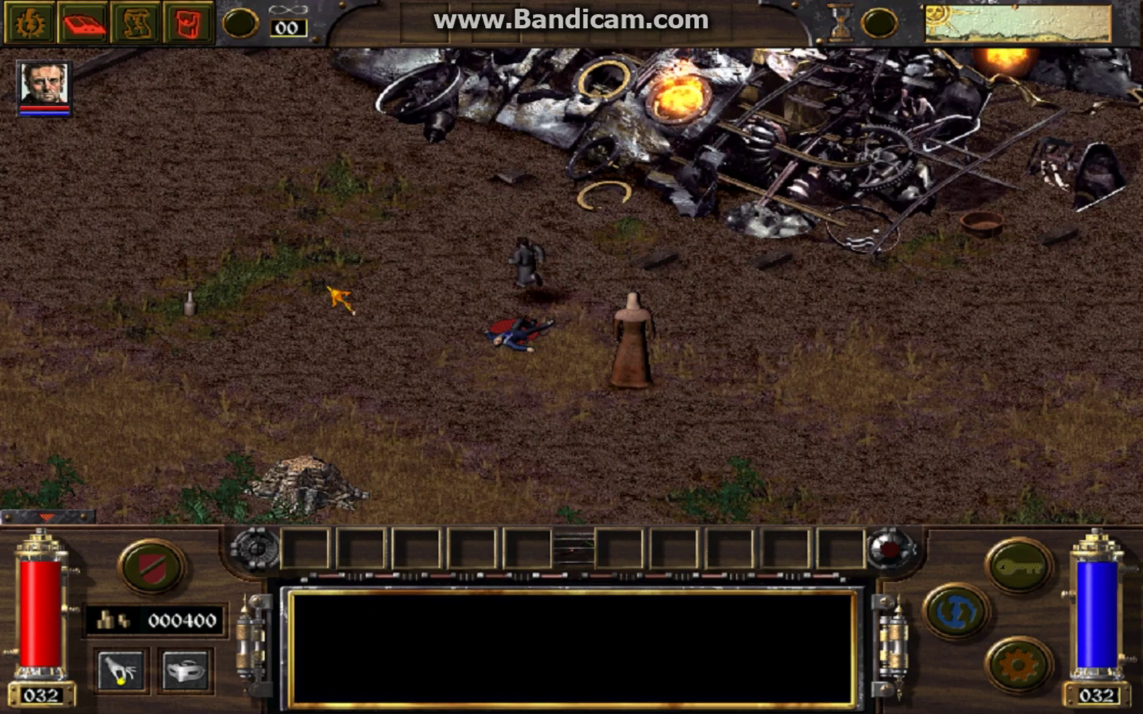
pyautogui.click(199, 275)
pyautogui.click(166, 436)
pyautogui.click(476, 419)
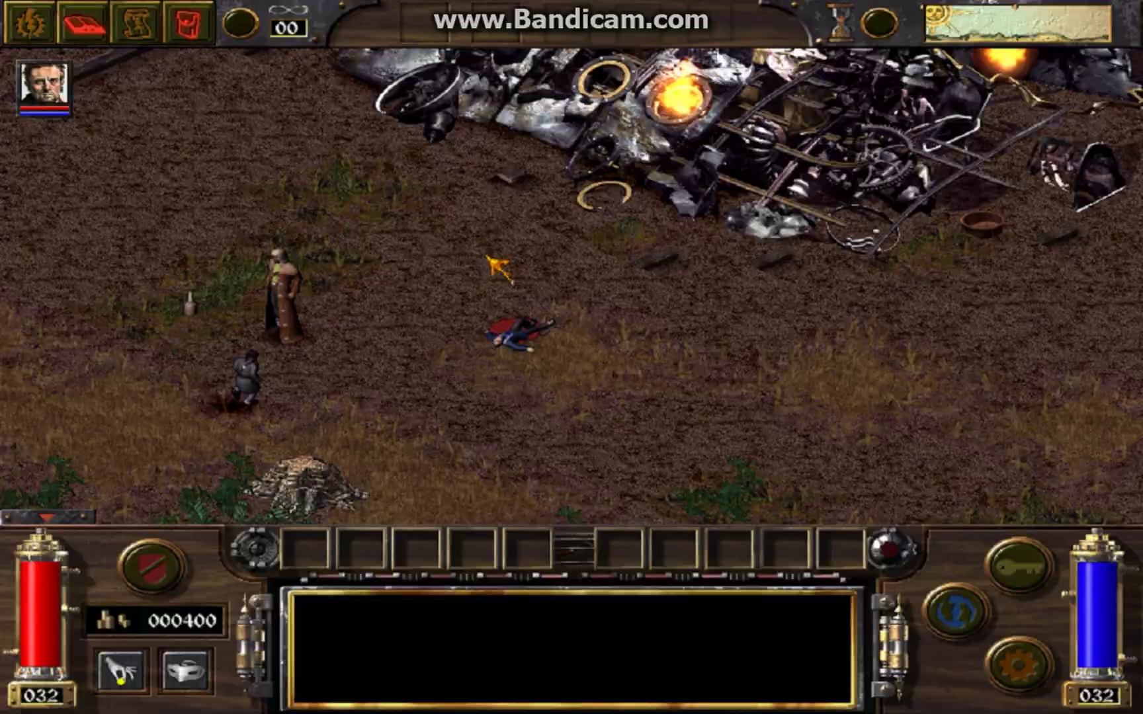
pyautogui.press('Escape')
pyautogui.press('Escape')
pyautogui.click(434, 277)
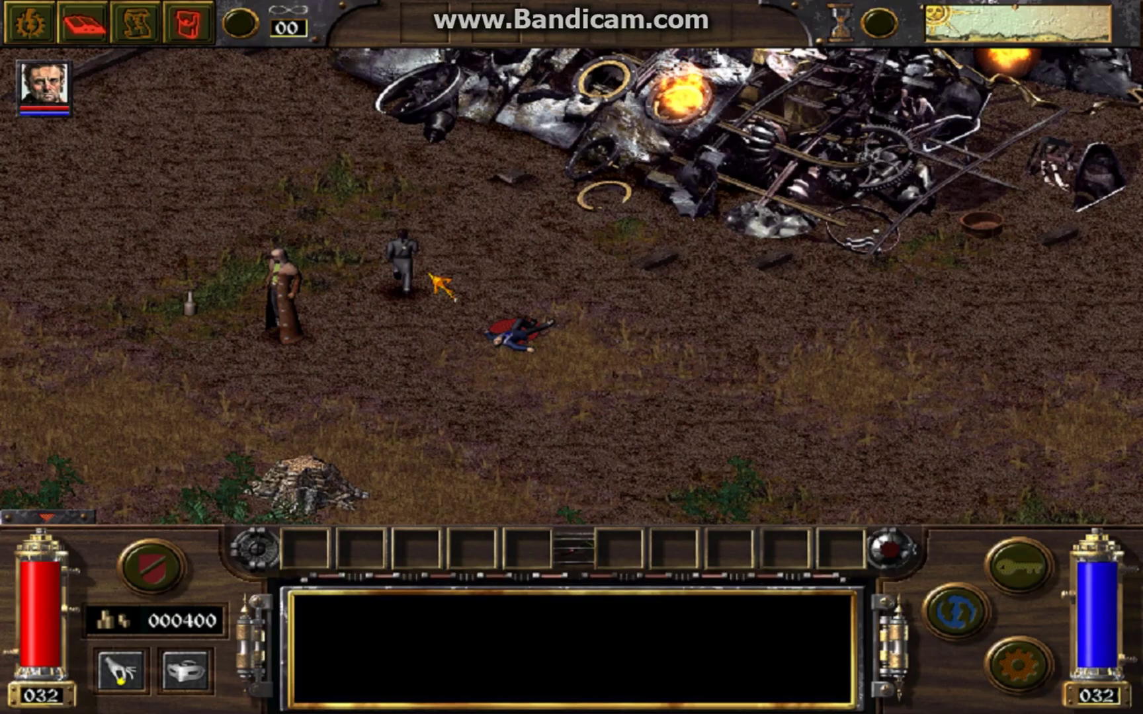
# Step: Test switching between the running game and the desktop, and bring up Task Manager
pyautogui.hotkey('alt', 'Tab')
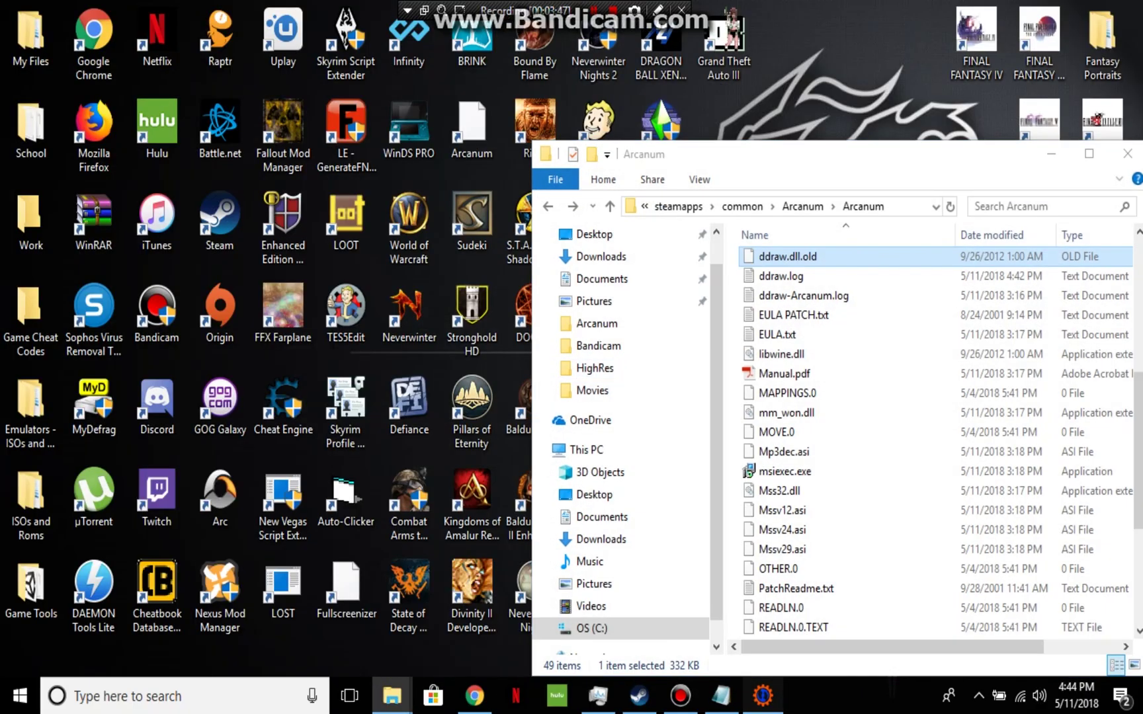
pyautogui.hotkey('alt', 'Tab')
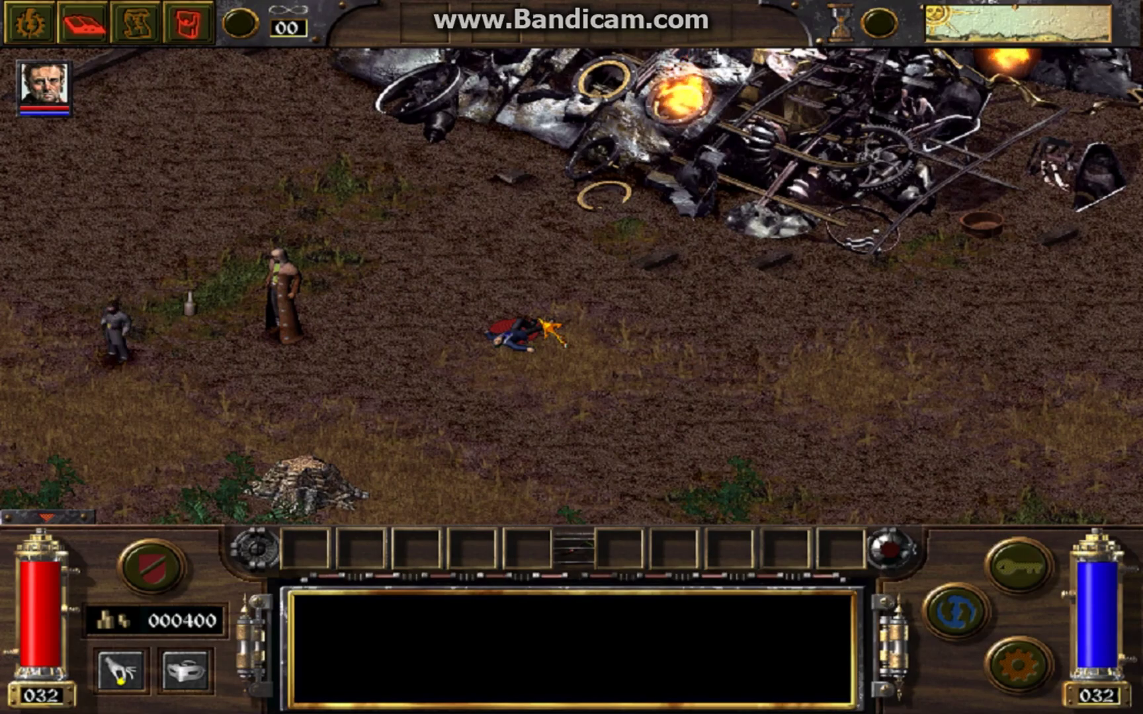
pyautogui.hotkey('alt', 'Tab')
pyautogui.click(598, 695)
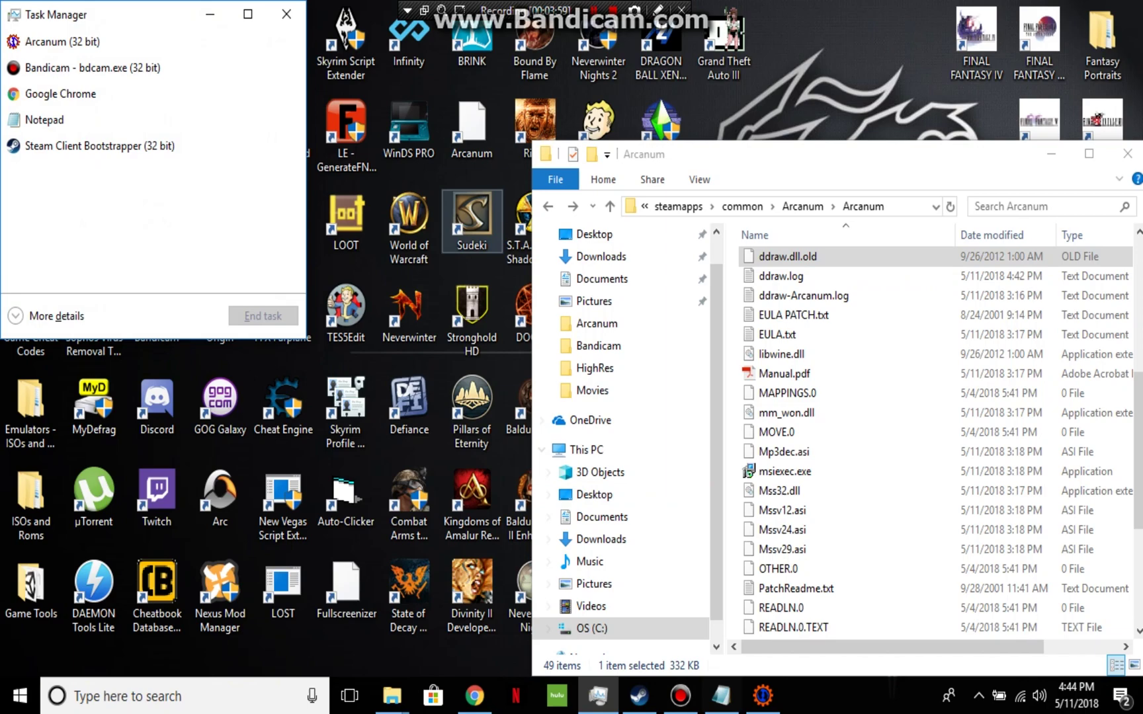
# Step: End the running Arcanum task, then minimise Task Manager and the game folder window to clear the desktop
pyautogui.click(63, 41)
pyautogui.click(262, 316)
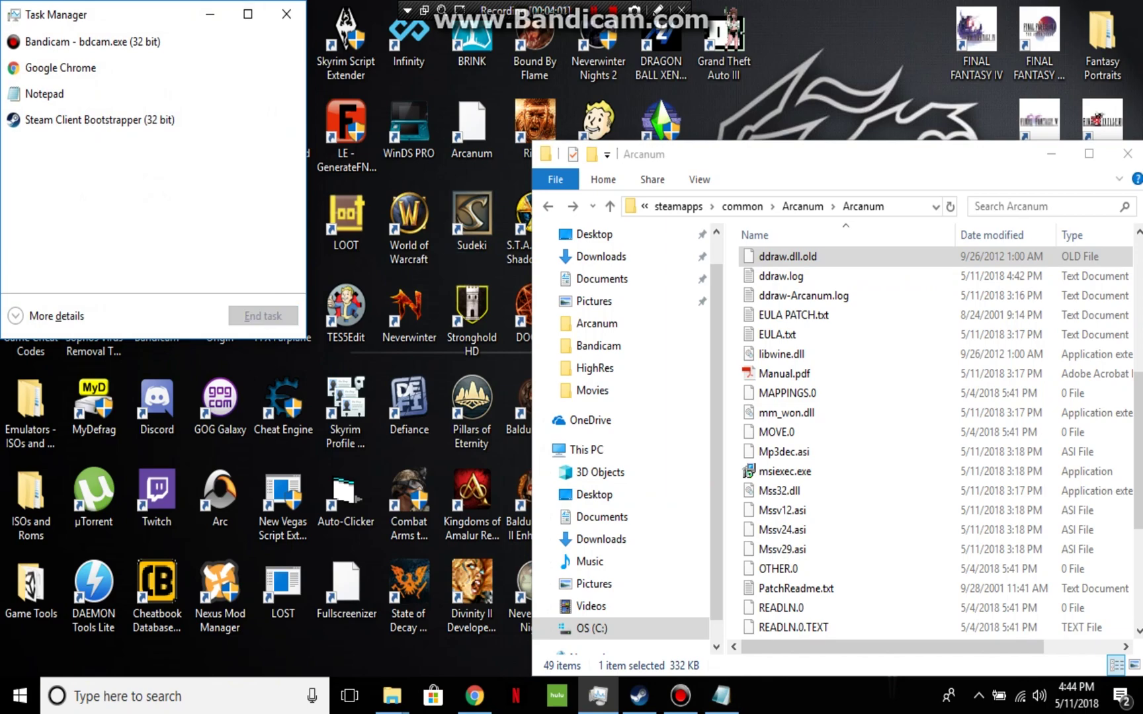
pyautogui.click(210, 14)
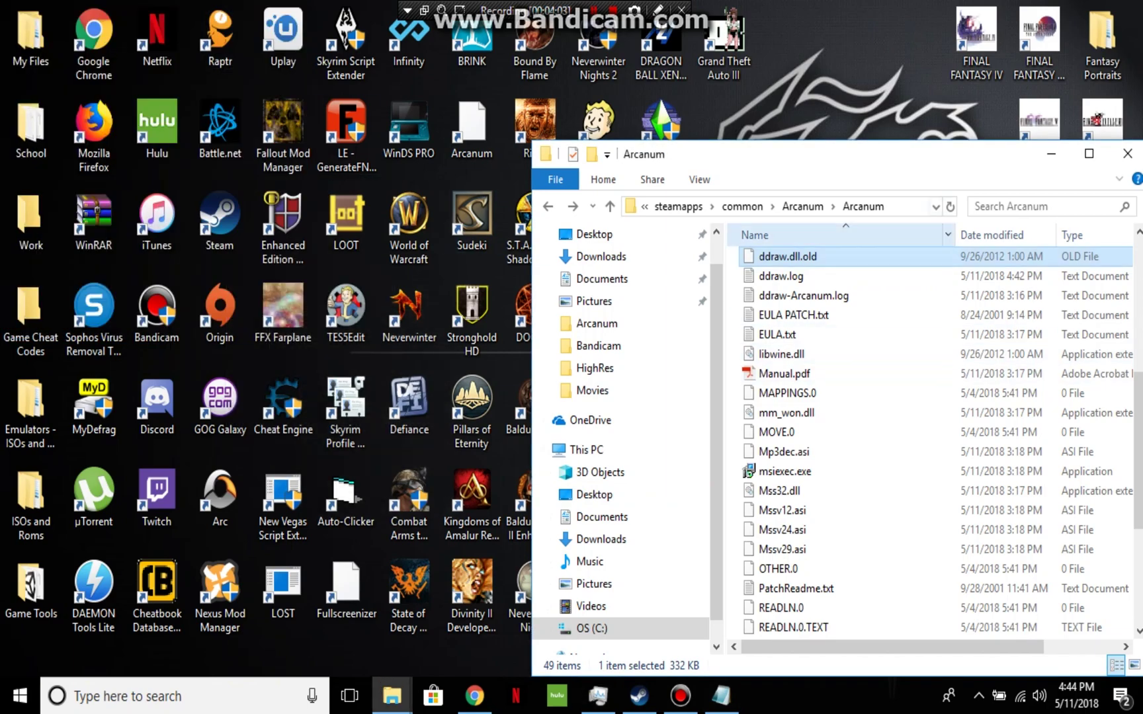
pyautogui.click(1050, 154)
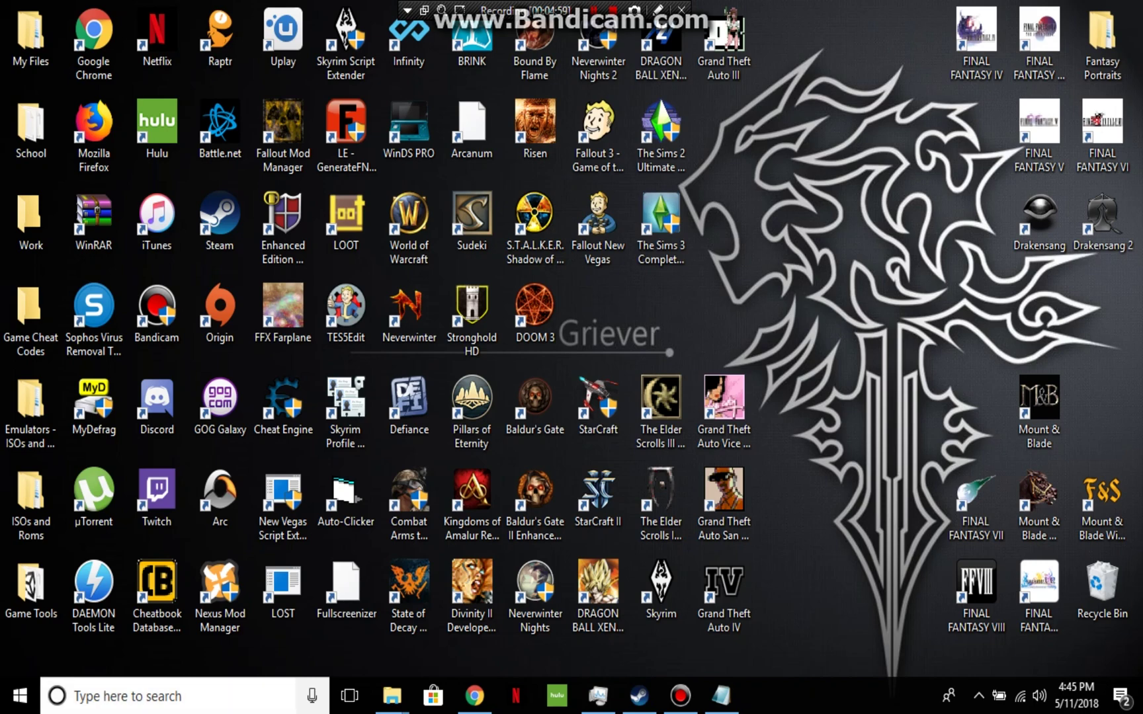
# Step: Launch Fullscreenizer from the desktop, move its window aside, and minimise it so it stays running
pyautogui.click(346, 589)
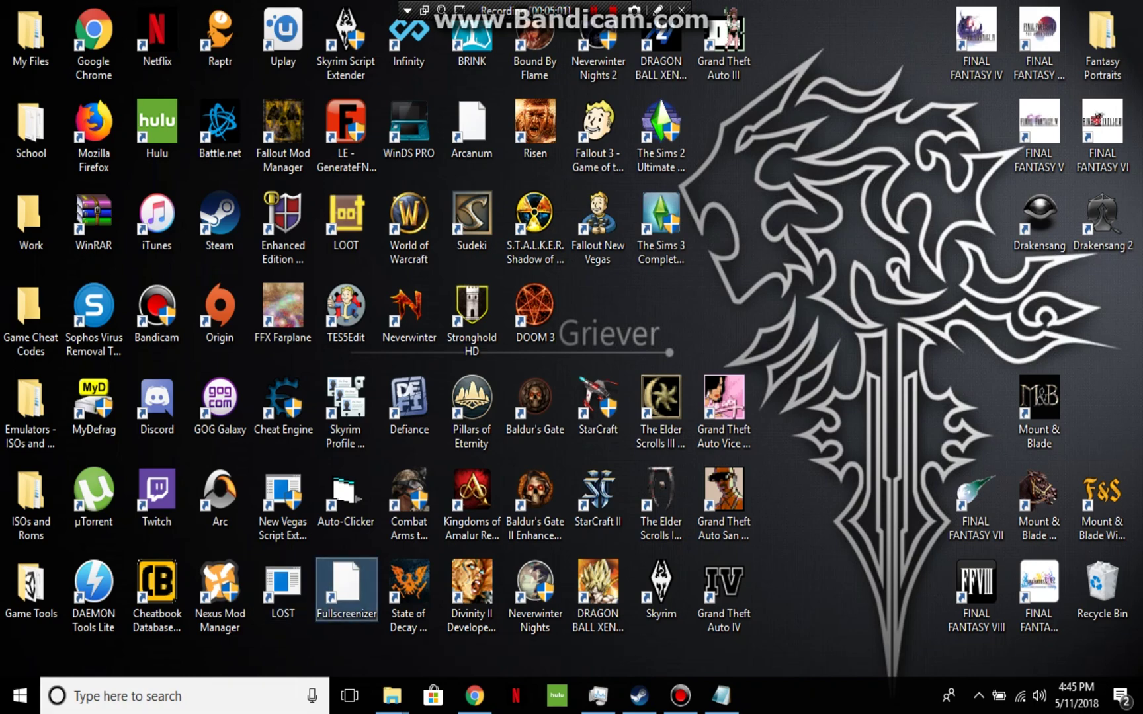
pyautogui.doubleClick(346, 589)
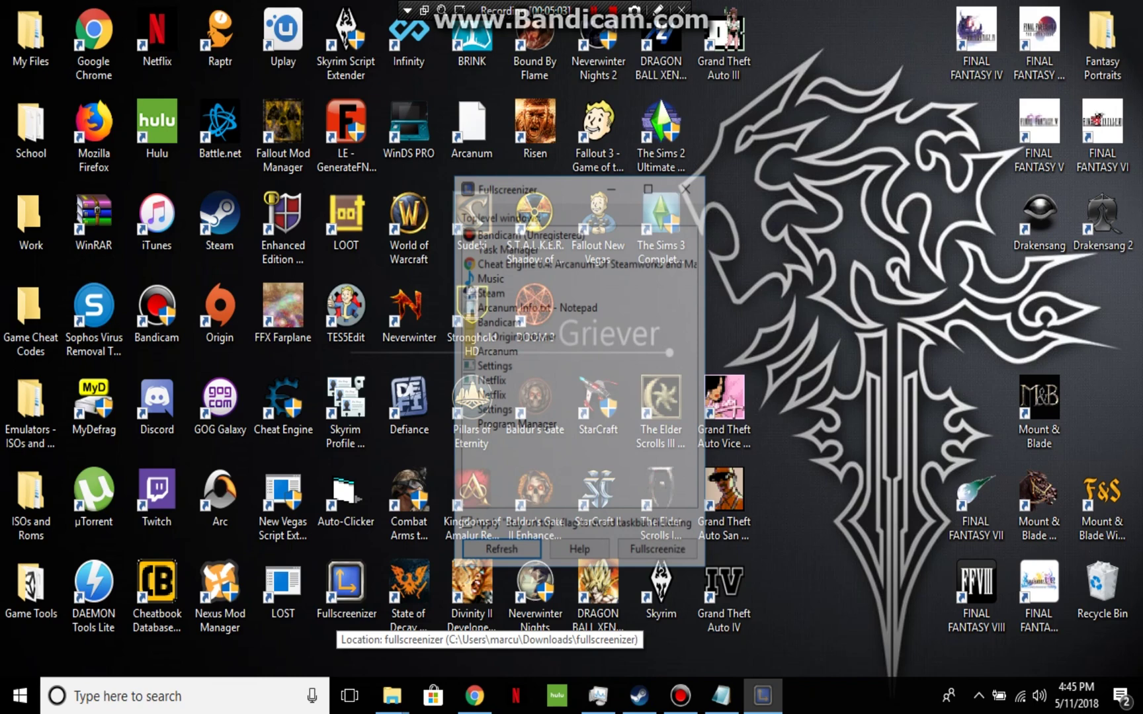
pyautogui.moveTo(574, 186); pyautogui.dragTo(367, 111)
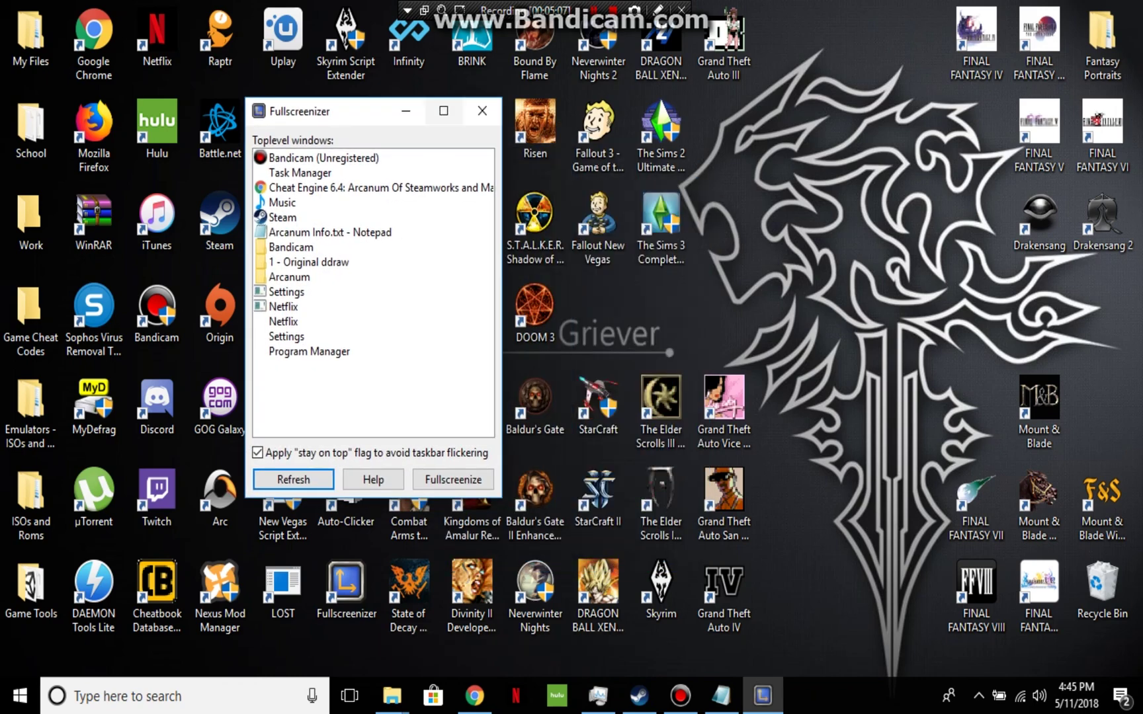
pyautogui.click(405, 110)
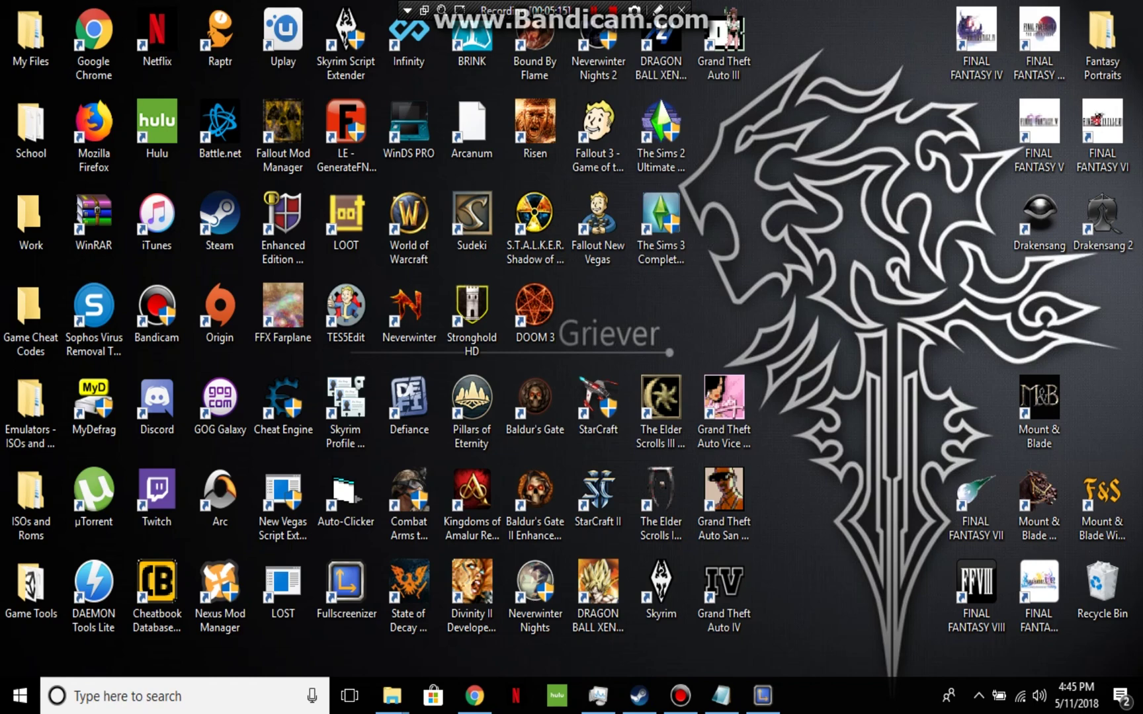
# Step: Bring up the game's Arcanum folder and delete the ddraw.dll.old file
pyautogui.moveTo(392, 695)
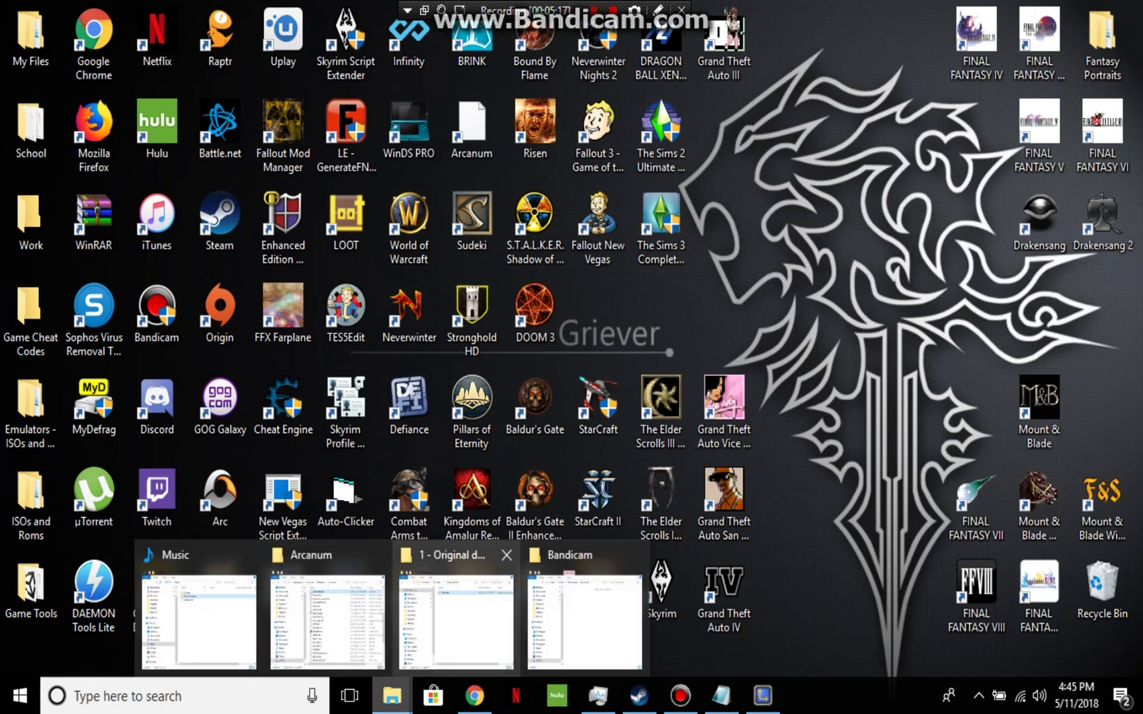
pyautogui.moveTo(395, 628)
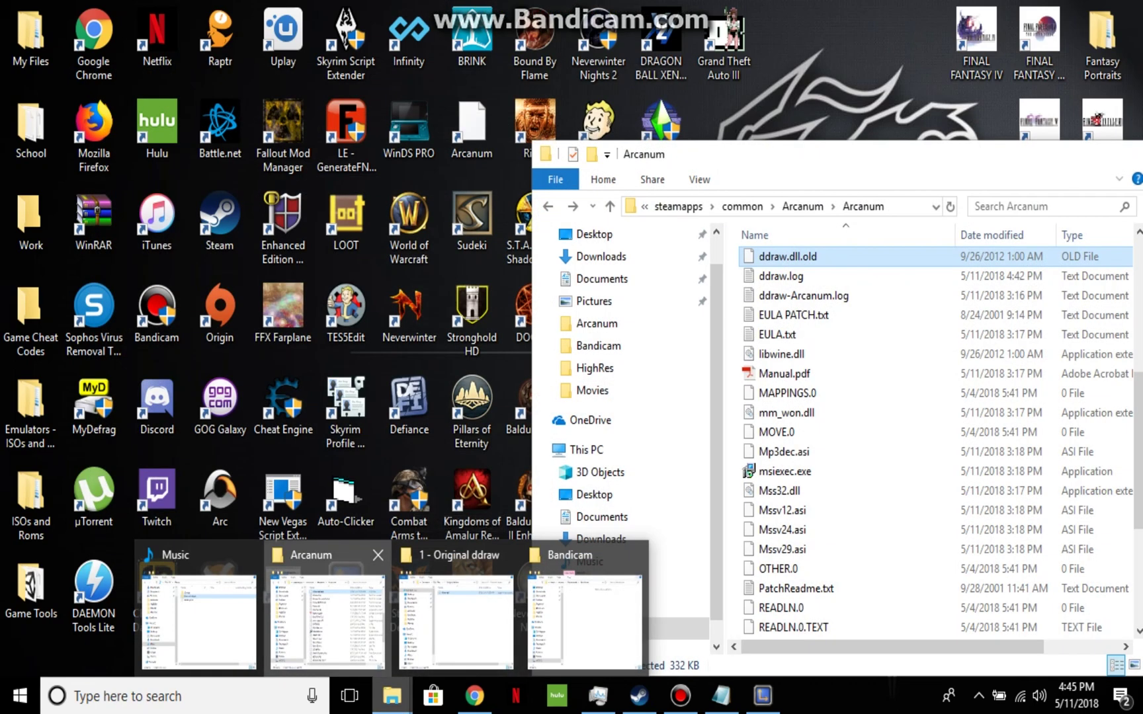
pyautogui.click(327, 622)
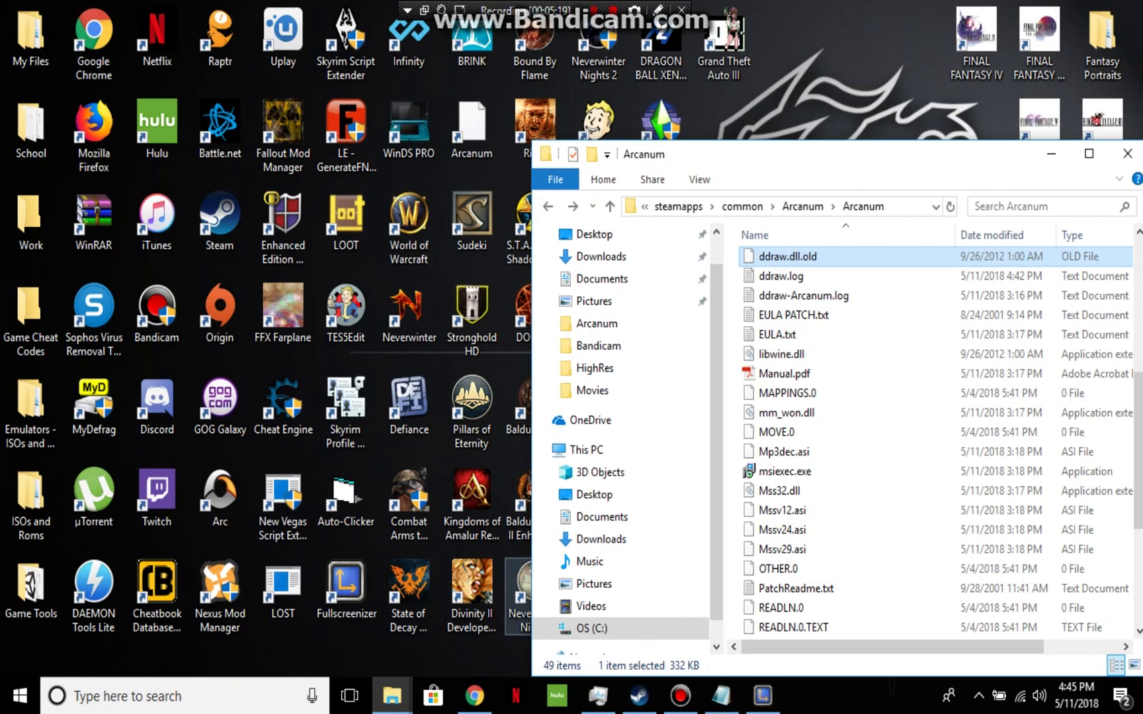
pyautogui.rightClick(784, 256)
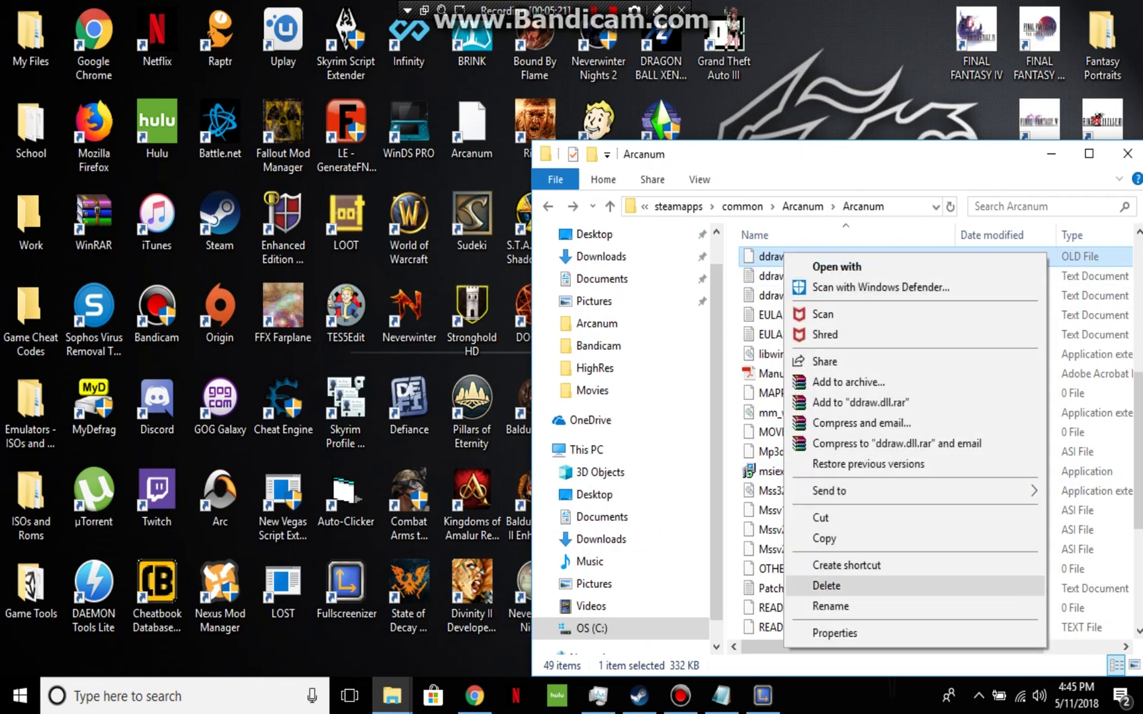
pyautogui.click(826, 585)
# Step: Switch to the 1 - Original ddraw window and go to the 2 - Edited ddraw folder under DLL Files
pyautogui.moveTo(393, 694)
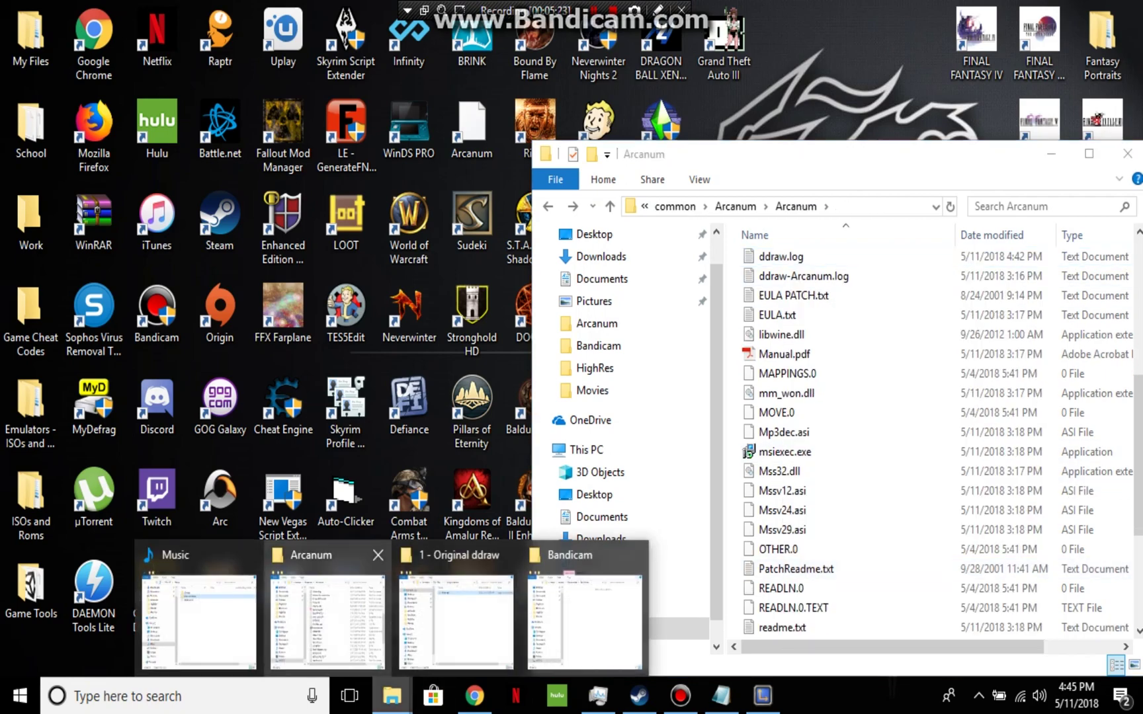
pyautogui.click(456, 620)
pyautogui.moveTo(417, 92); pyautogui.dragTo(248, 92)
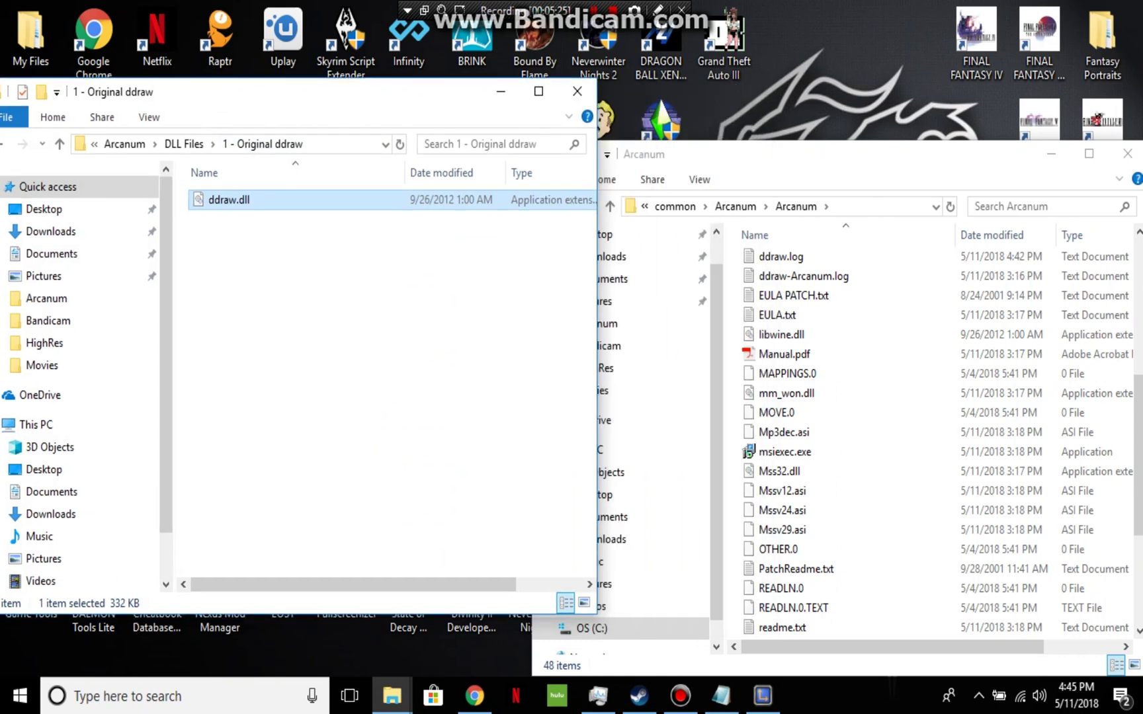
pyautogui.click(183, 143)
pyautogui.doubleClick(246, 219)
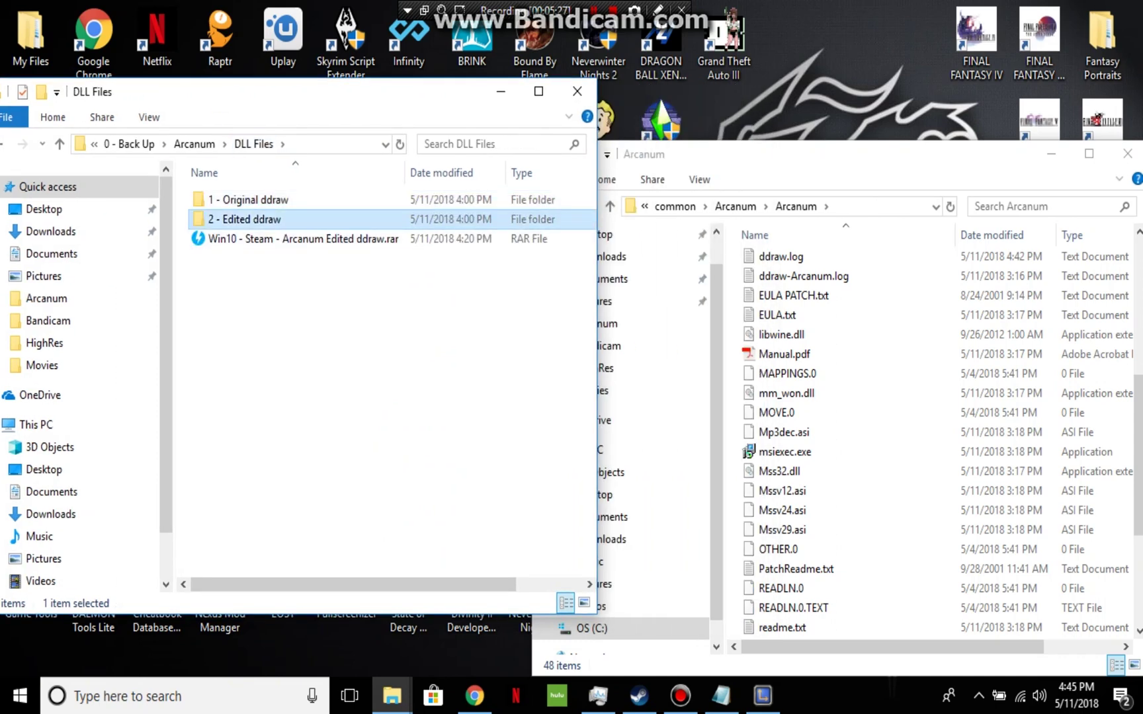
# Step: Copy the edited ddraw.dll into the game's Arcanum folder and minimise both folder windows
pyautogui.click(238, 199)
pyautogui.rightClick(238, 200)
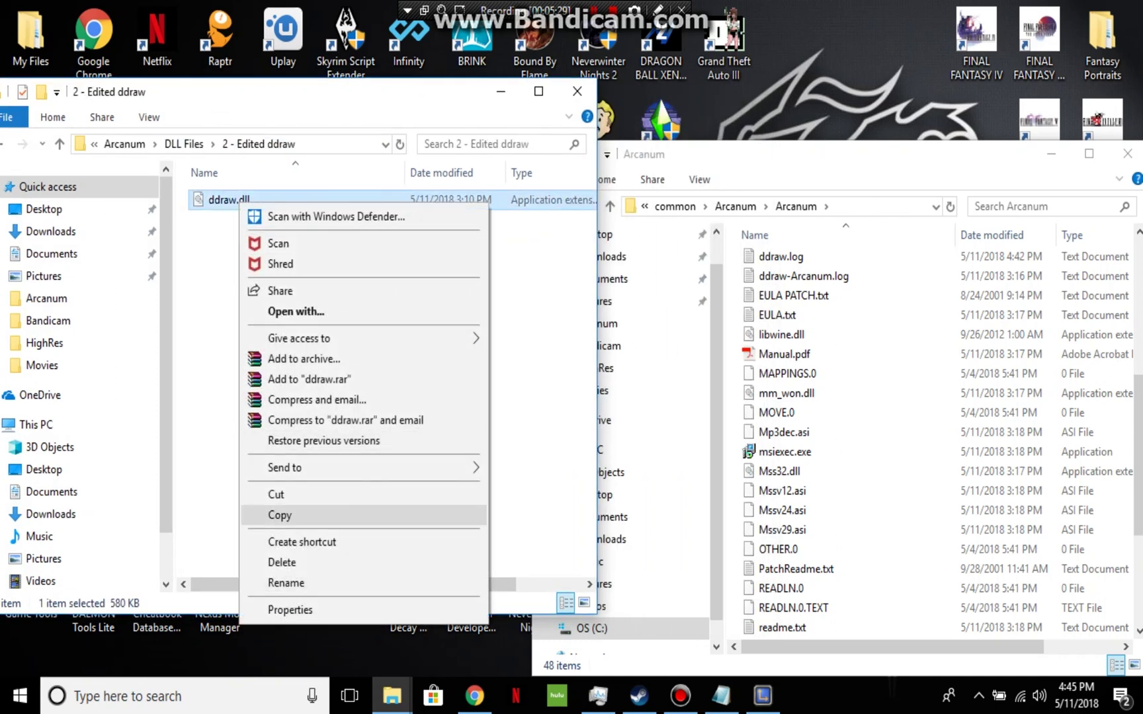
pyautogui.click(277, 516)
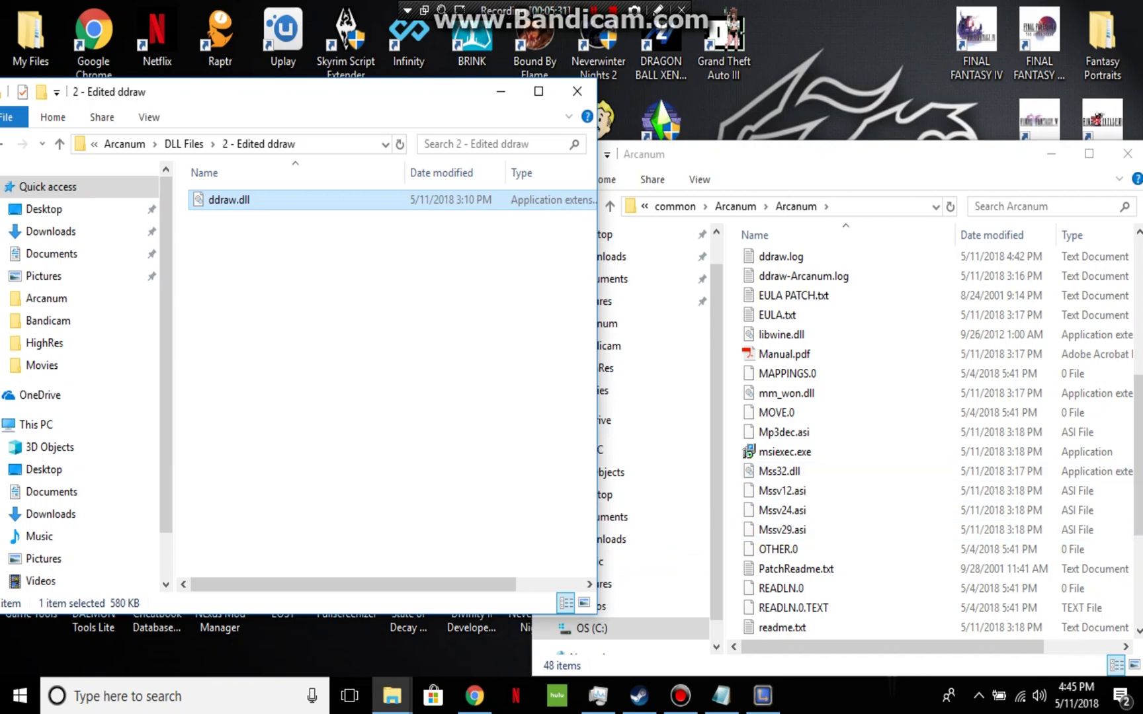
pyautogui.rightClick(733, 418)
pyautogui.click(788, 278)
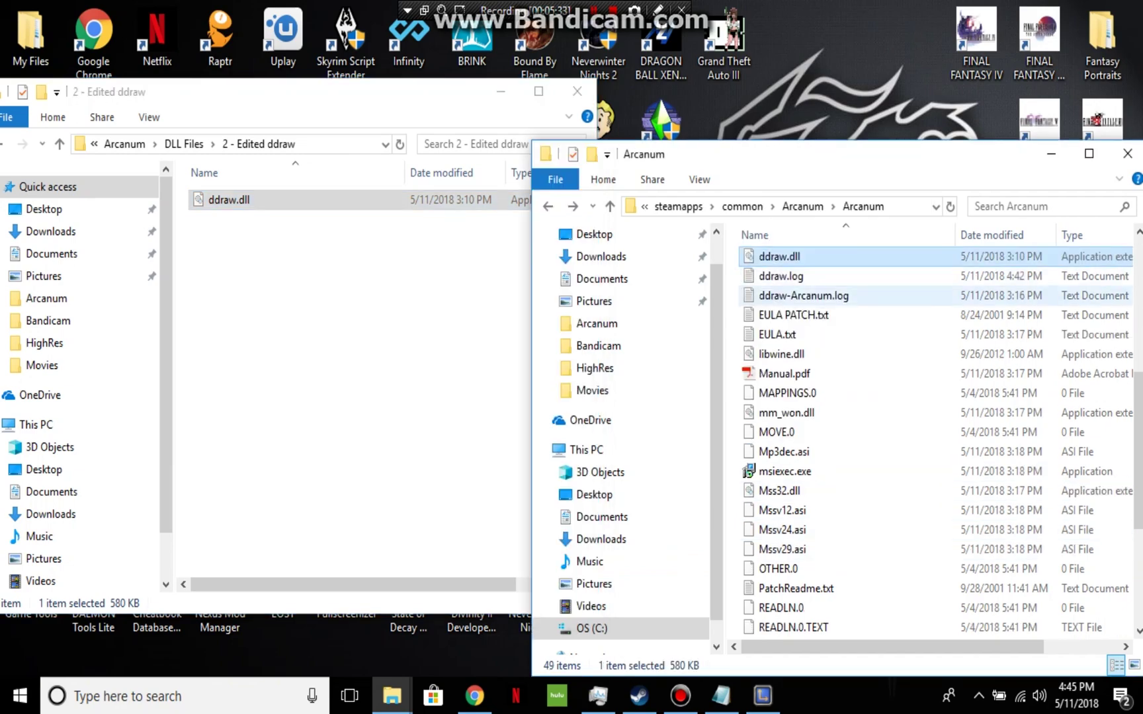
pyautogui.click(1051, 154)
pyautogui.click(500, 92)
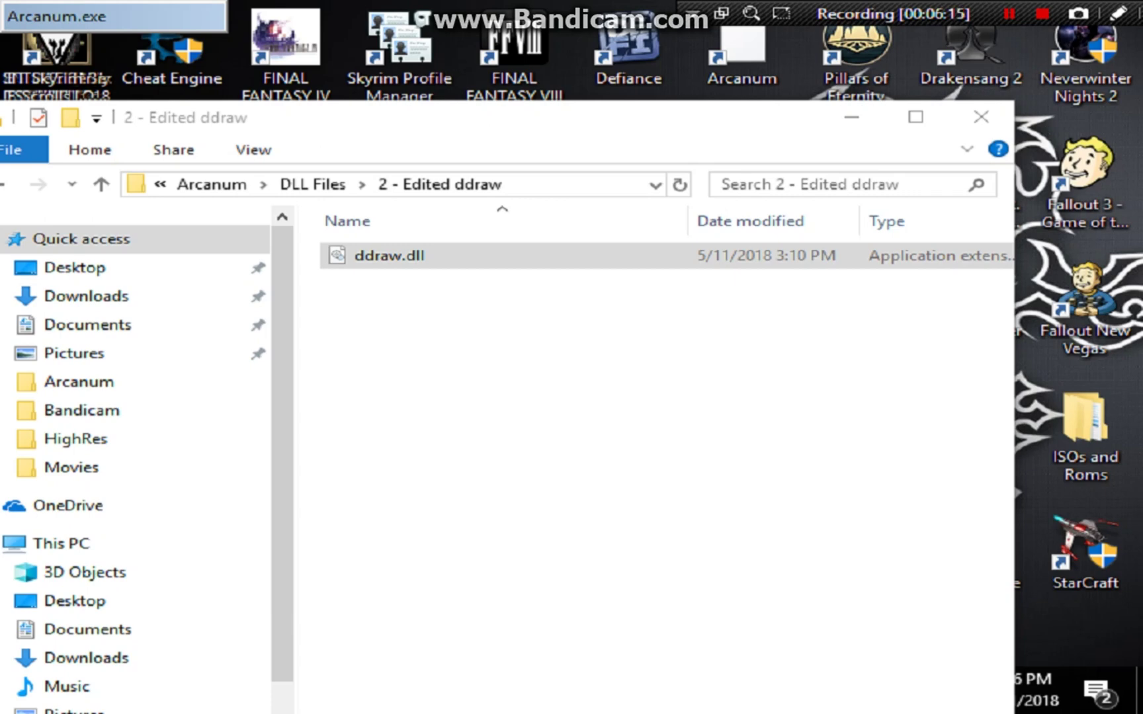
# Step: Test switching between the open windows while Arcanum is running with the edited ddraw.dll
pyautogui.hotkey('alt', 'Tab')
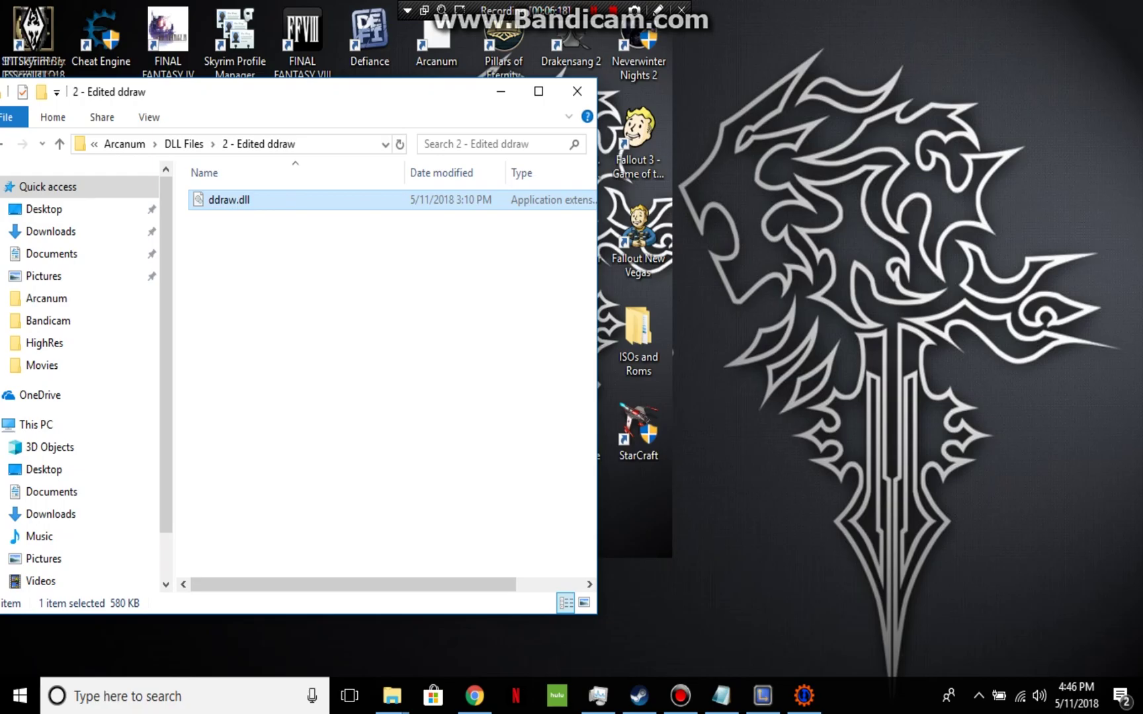
pyautogui.hotkey('alt', 'Tab')
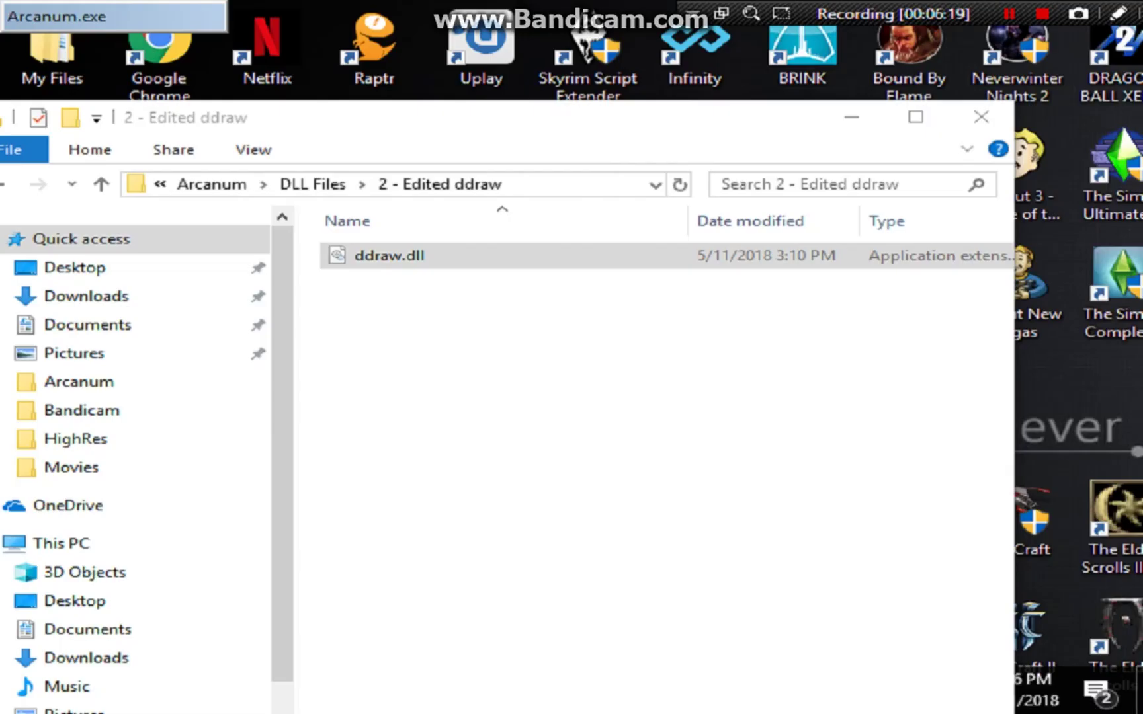